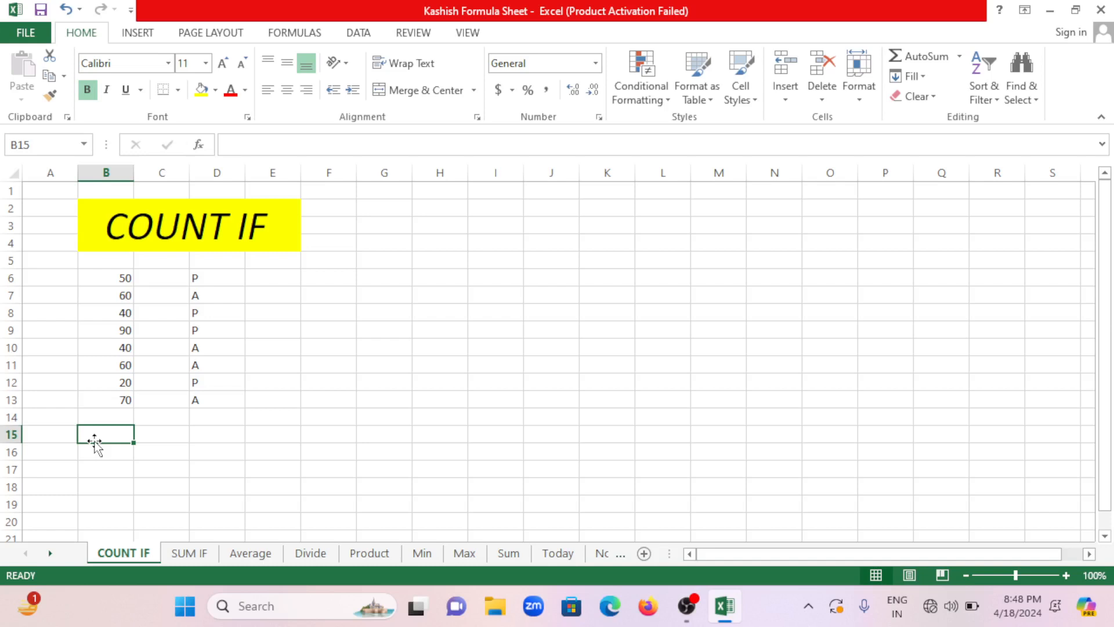
Enter a COUNTIF formula in B15 that counts the cells in B6:B13 matching "40"
{"action": "type", "text": "="}
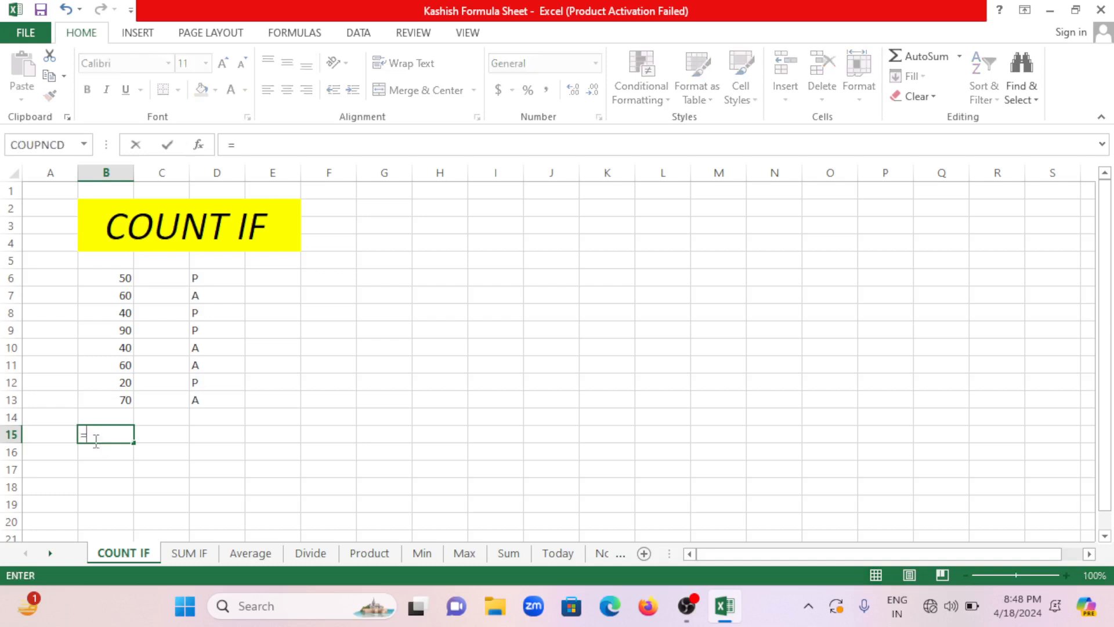
{"action": "type", "text": "counti"}
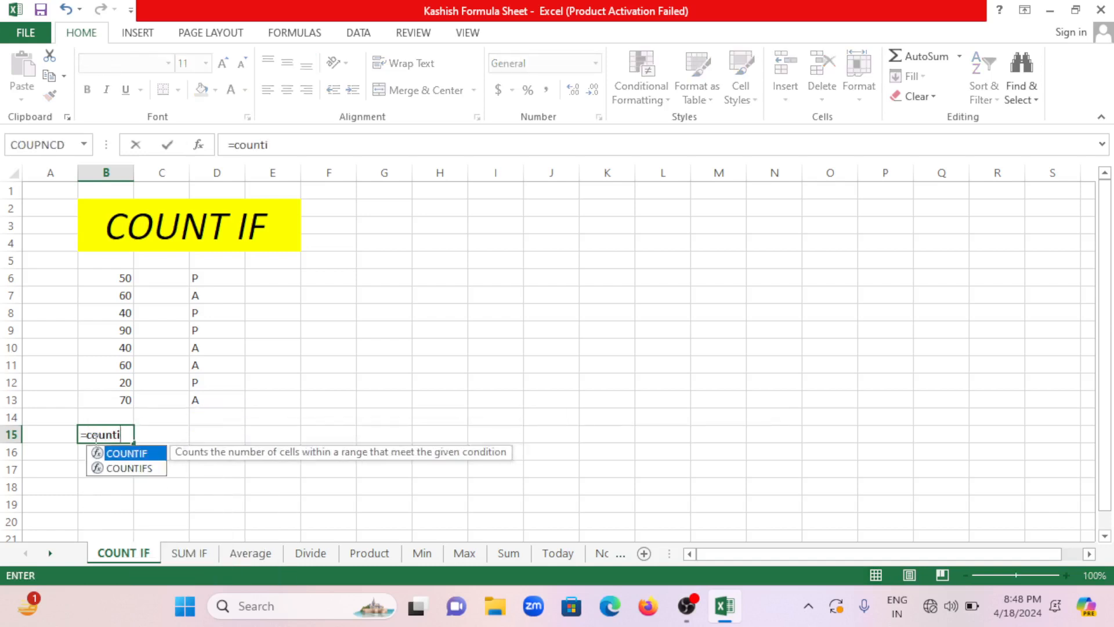
{"action": "type", "text": "f("}
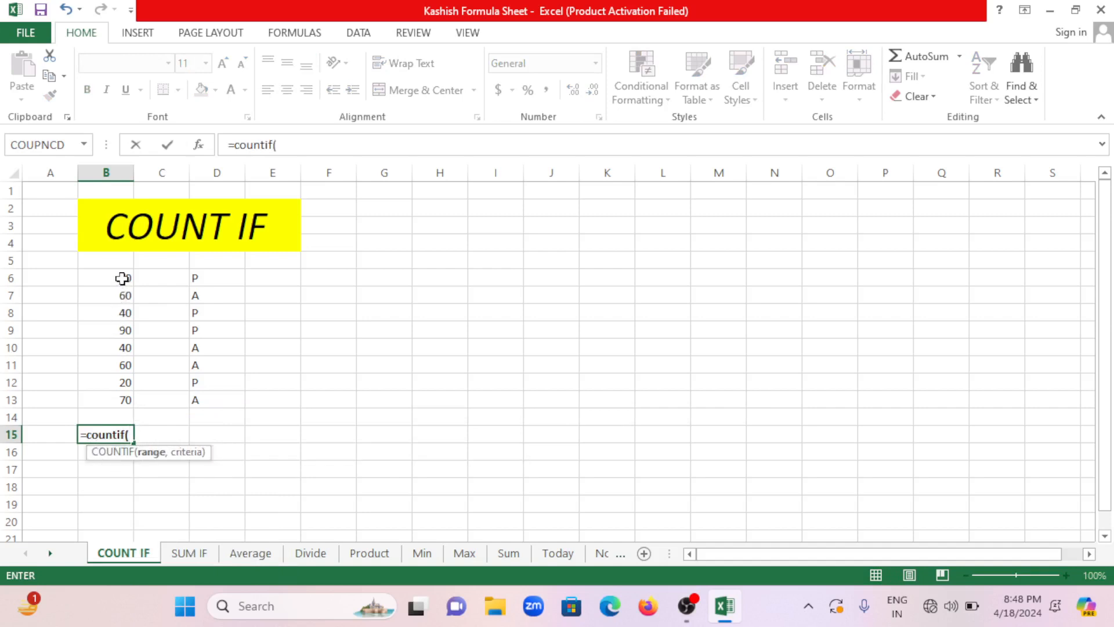
{"action": "left_click_drag", "start_coordinate": [122, 278], "coordinate": [109, 394]}
{"action": "type", "text": ","}
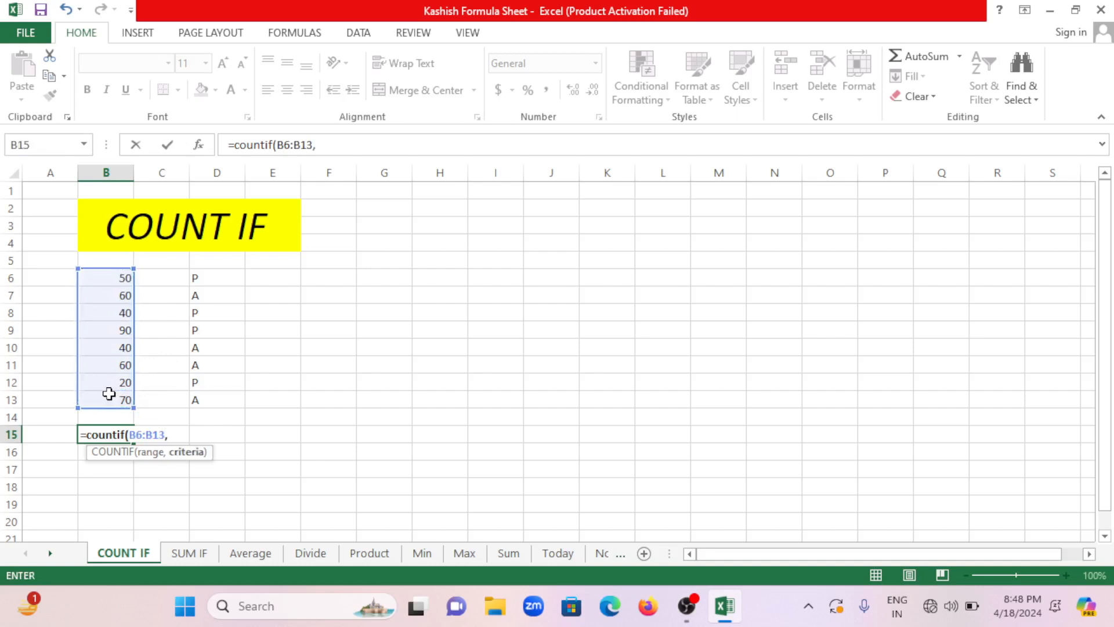
{"action": "type", "text": "\""}
{"action": "type", "text": "40\")"}
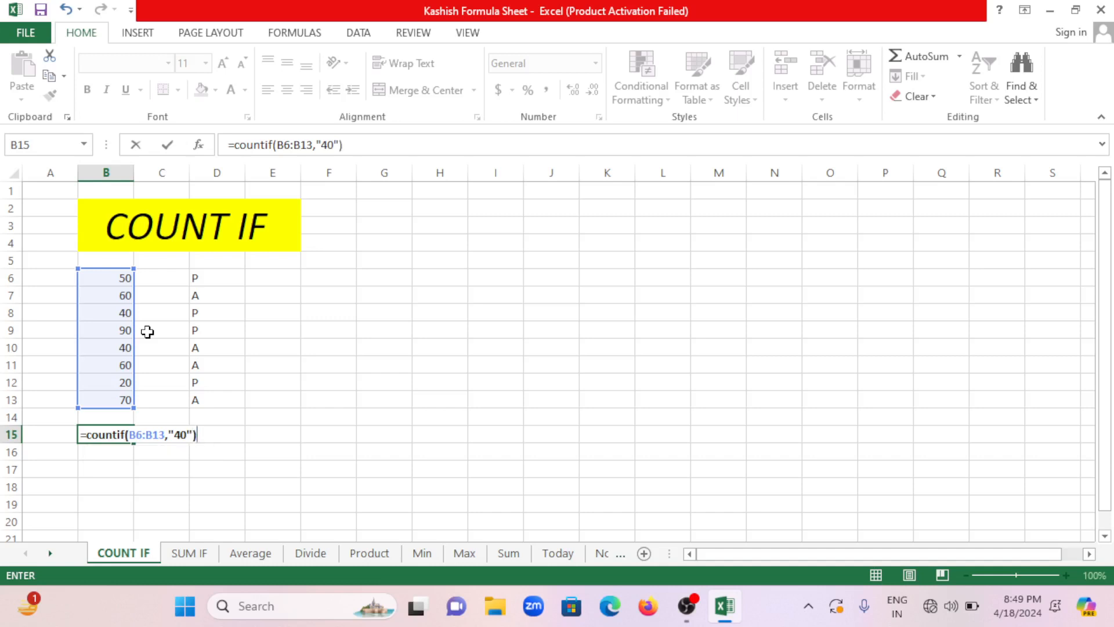
{"action": "key", "text": "Return"}
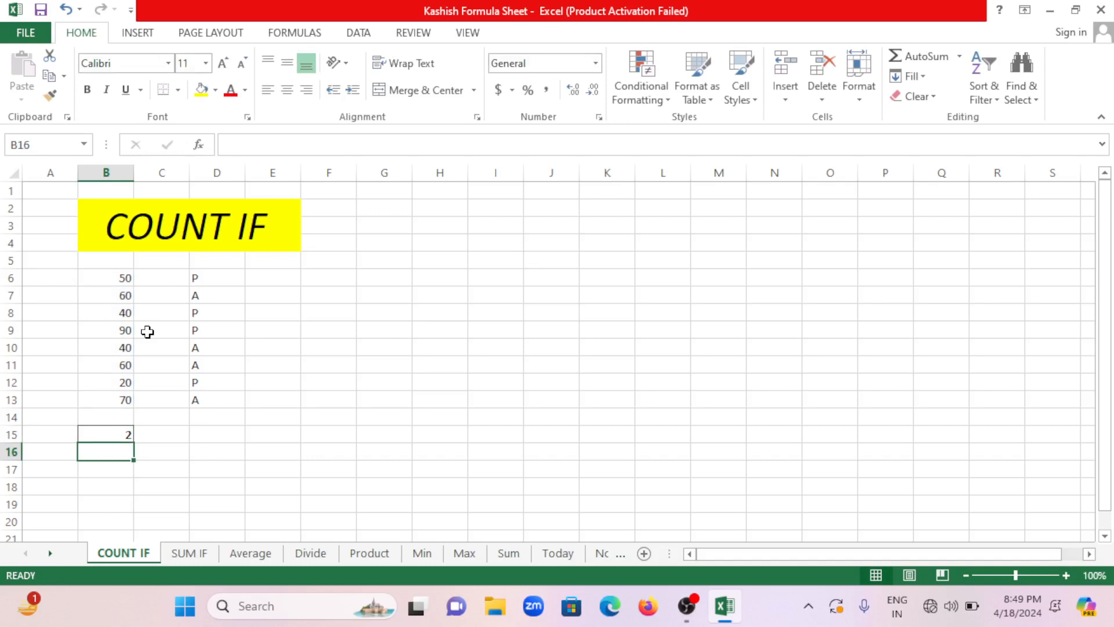
Enter a COUNTIF formula in D15 that counts the cells in D6:D13 matching "A"
{"action": "left_click", "coordinate": [200, 436]}
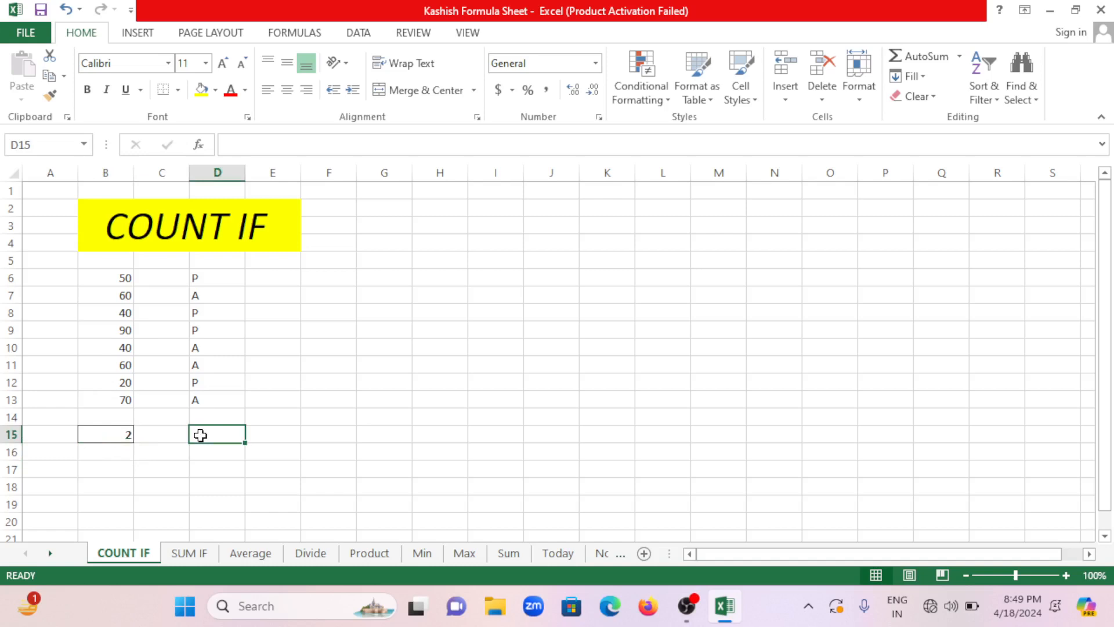
{"action": "type", "text": "="}
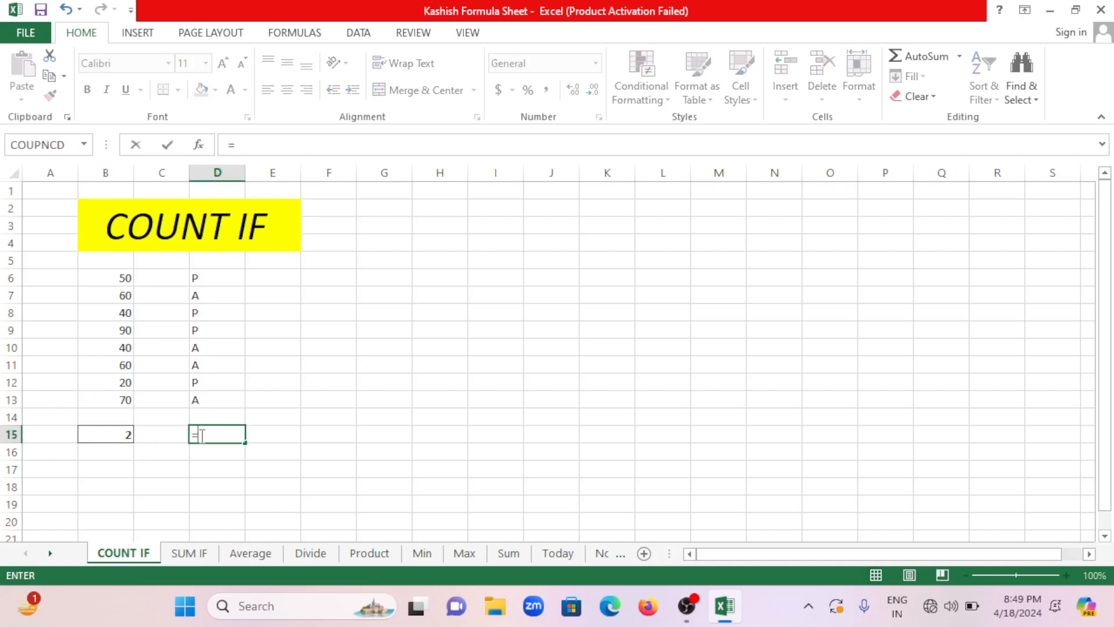
{"action": "type", "text": "countif"}
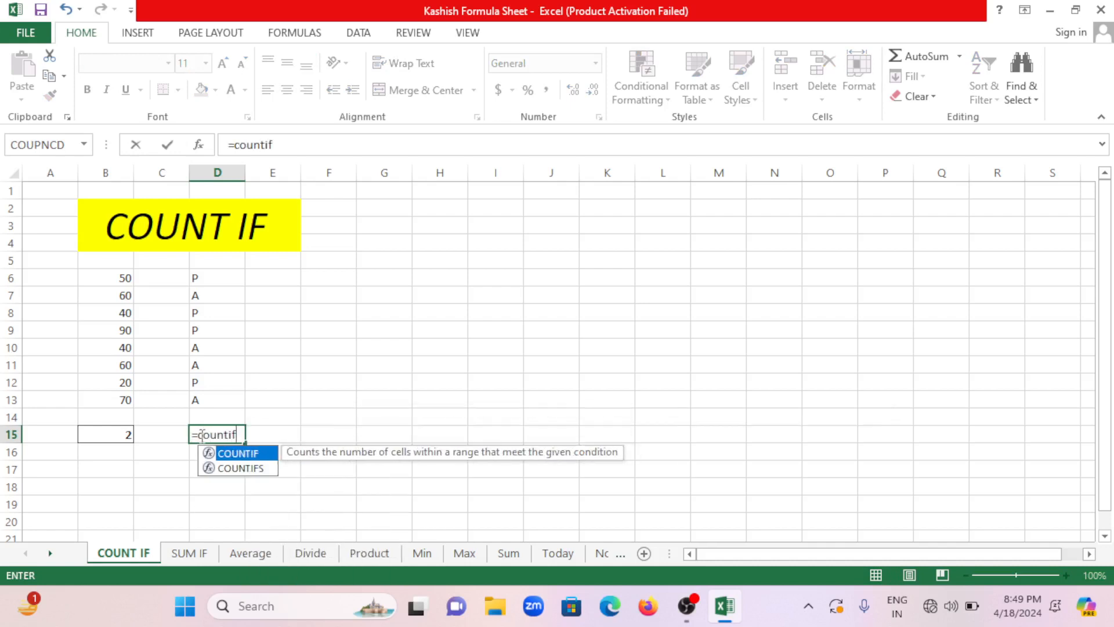
{"action": "type", "text": "("}
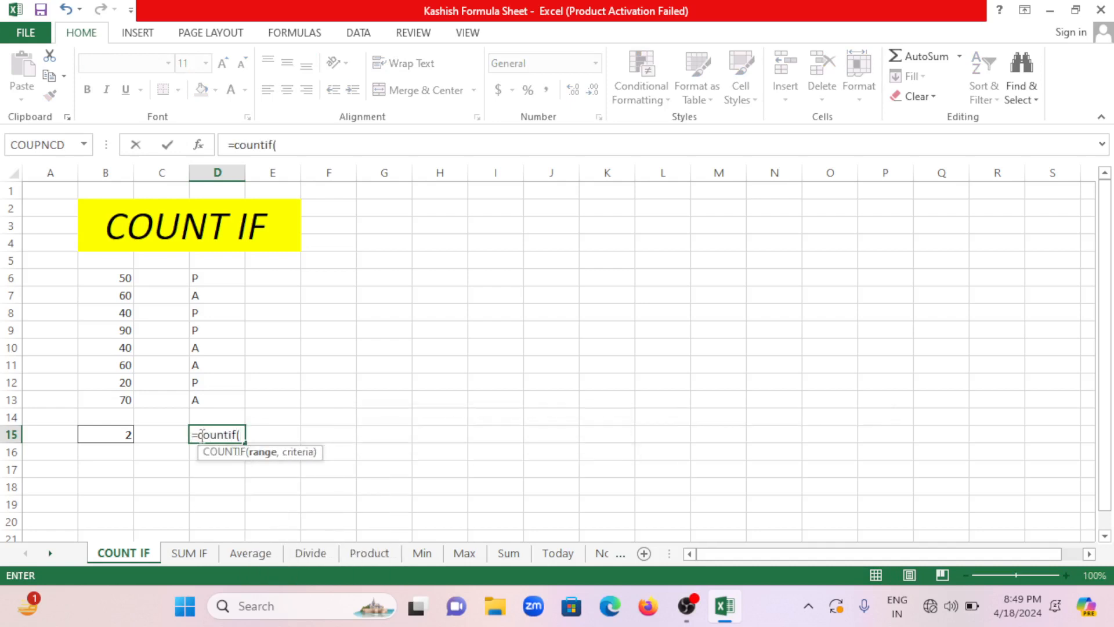
{"action": "left_click_drag", "start_coordinate": [204, 278], "coordinate": [205, 394]}
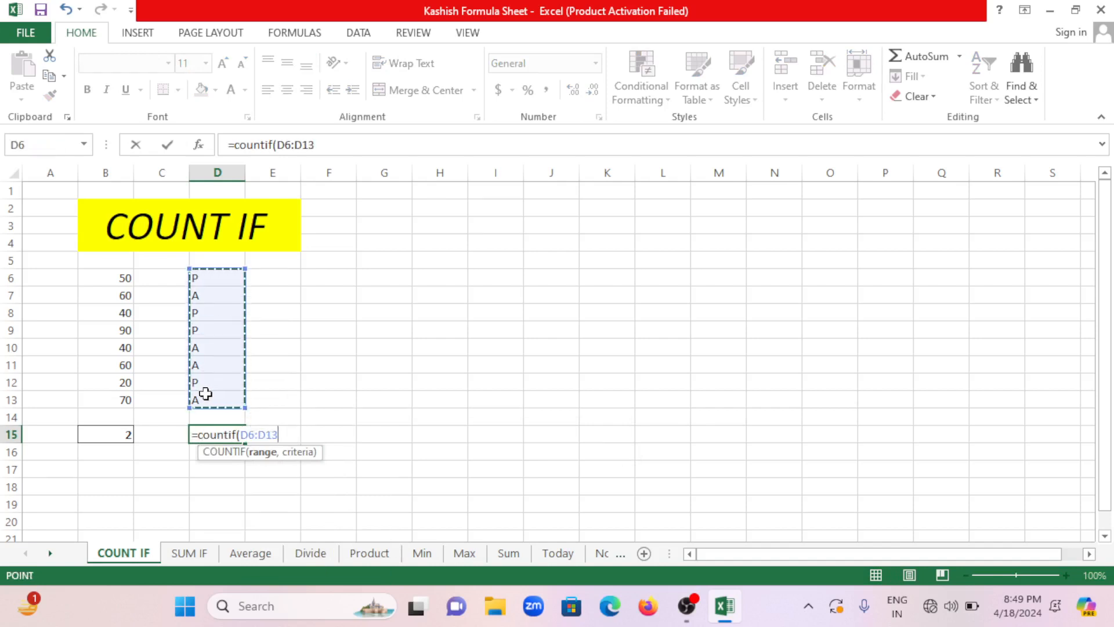
{"action": "type", "text": ","}
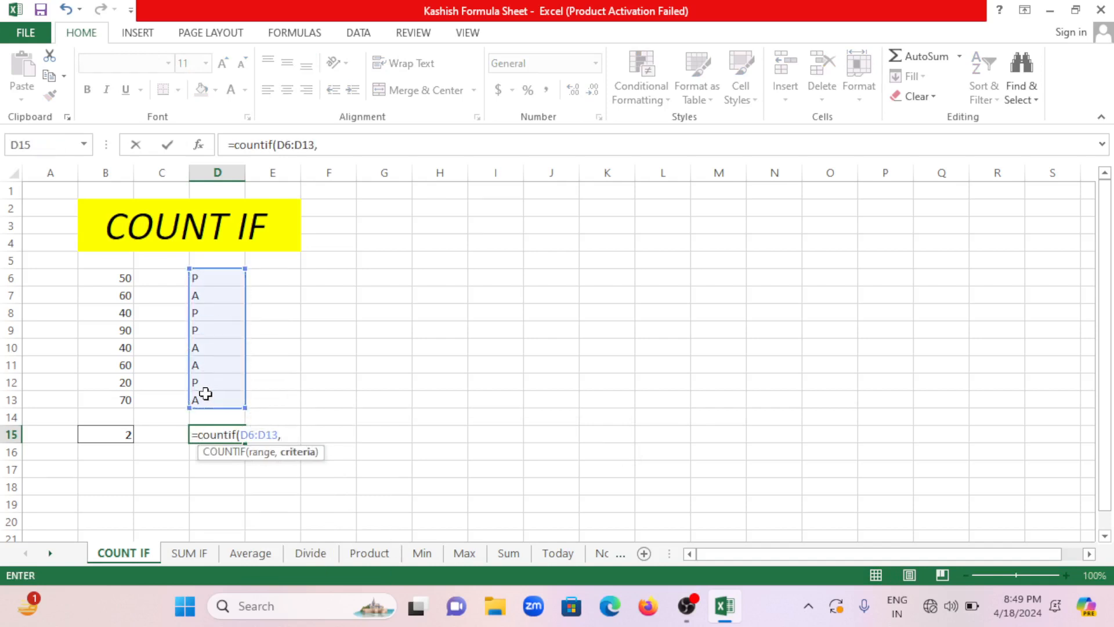
{"action": "type", "text": "\"A\")"}
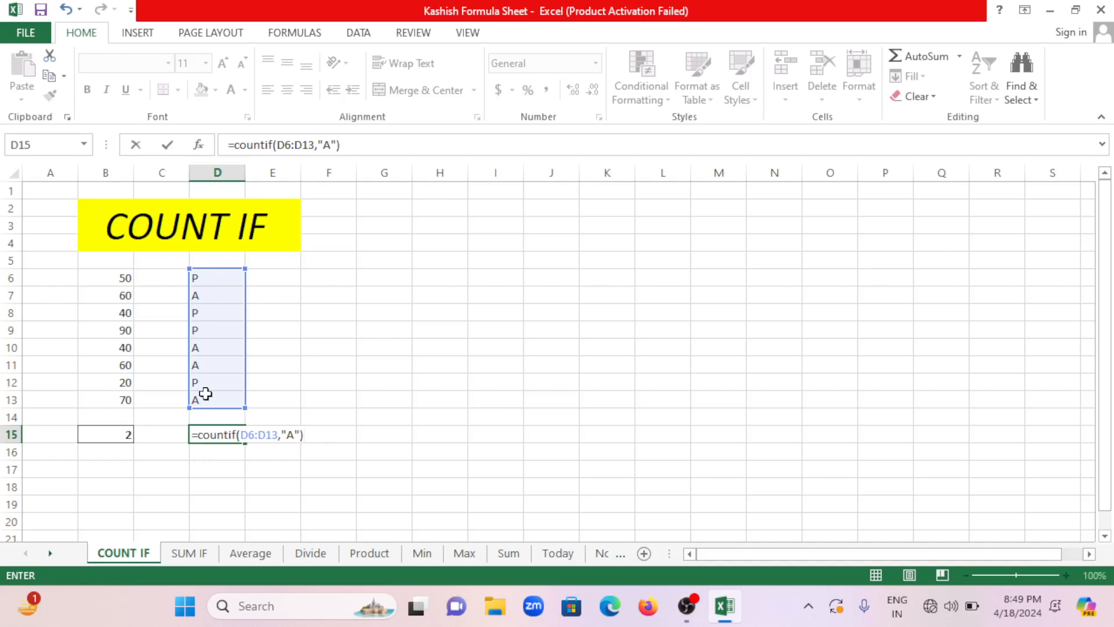
{"action": "key", "text": "Return"}
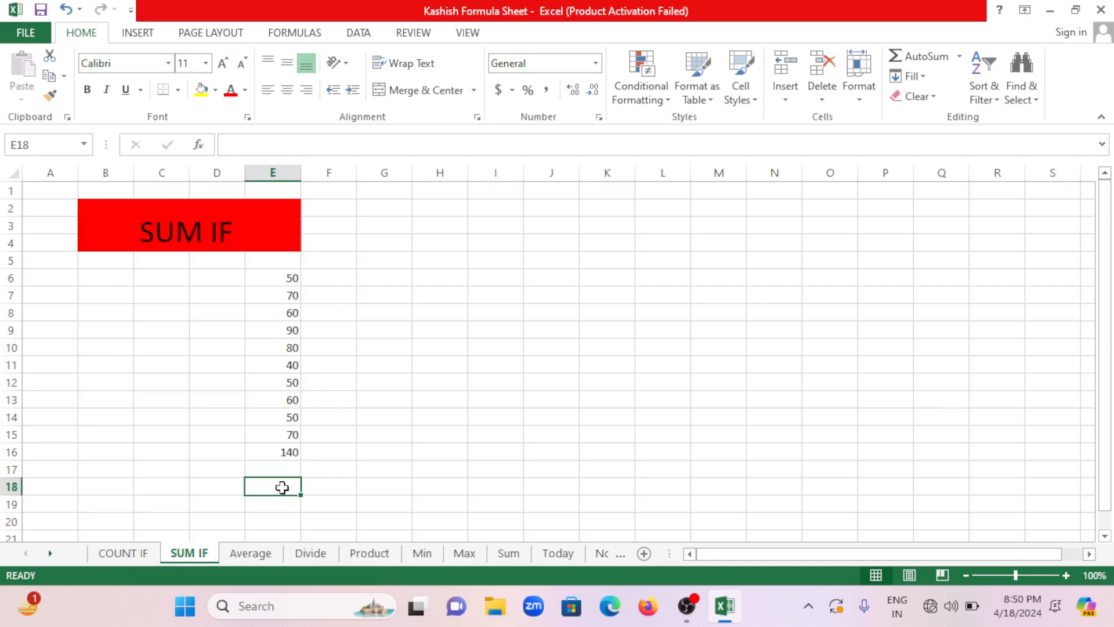
Enter a SUMIF formula in E18 of the SUM IF sheet that adds the values in E6:E17 matching "50"
{"action": "type", "text": "="}
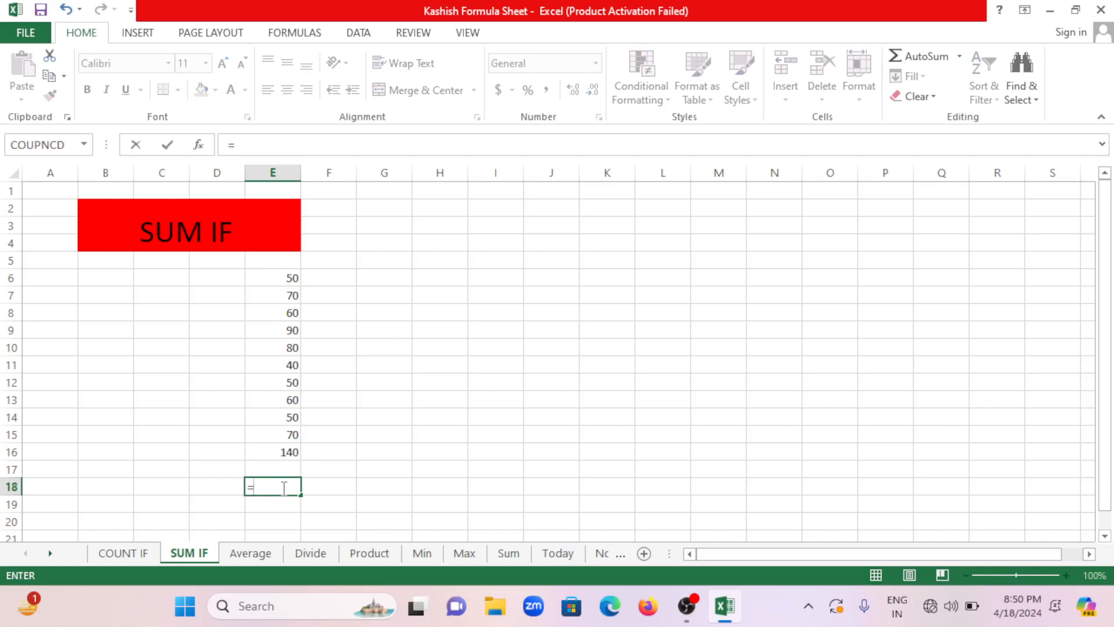
{"action": "type", "text": "SUMIF"}
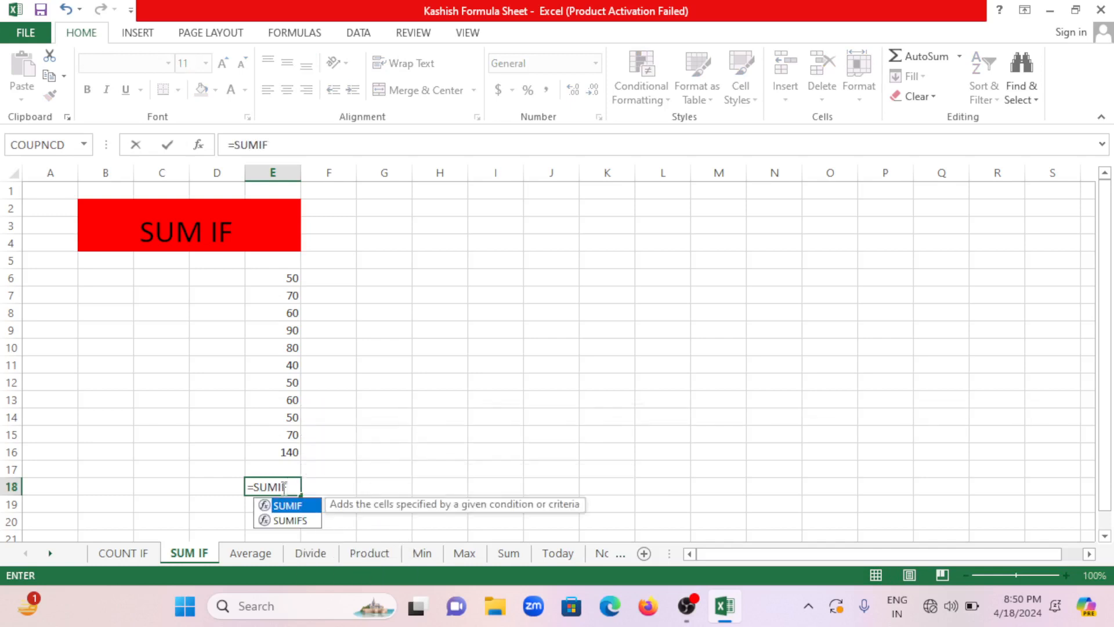
{"action": "type", "text": "("}
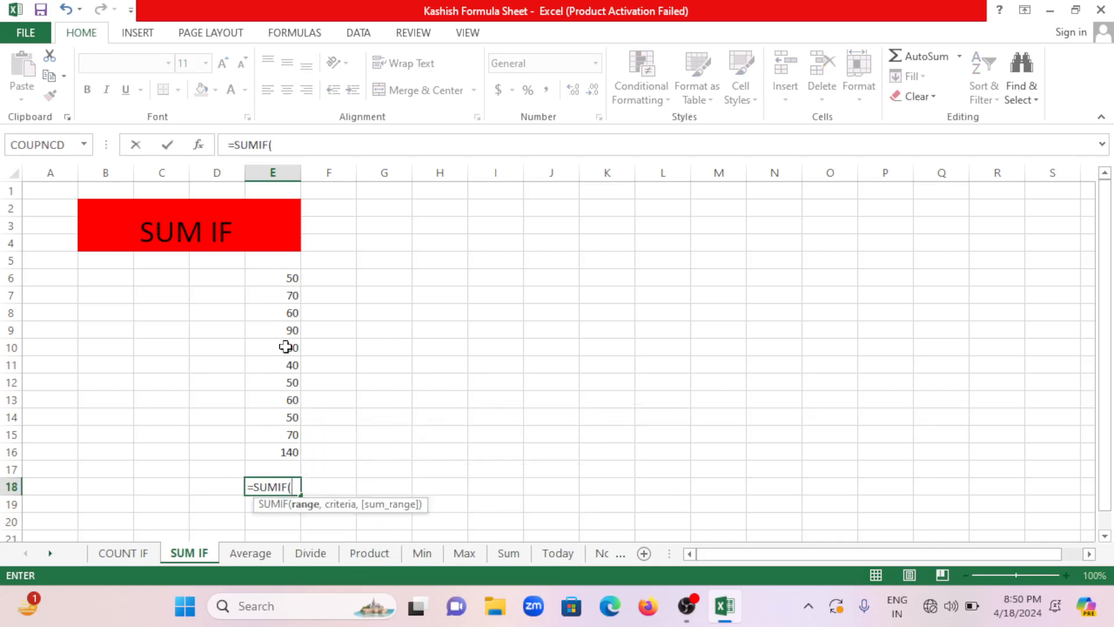
{"action": "left_click_drag", "start_coordinate": [291, 280], "coordinate": [270, 461]}
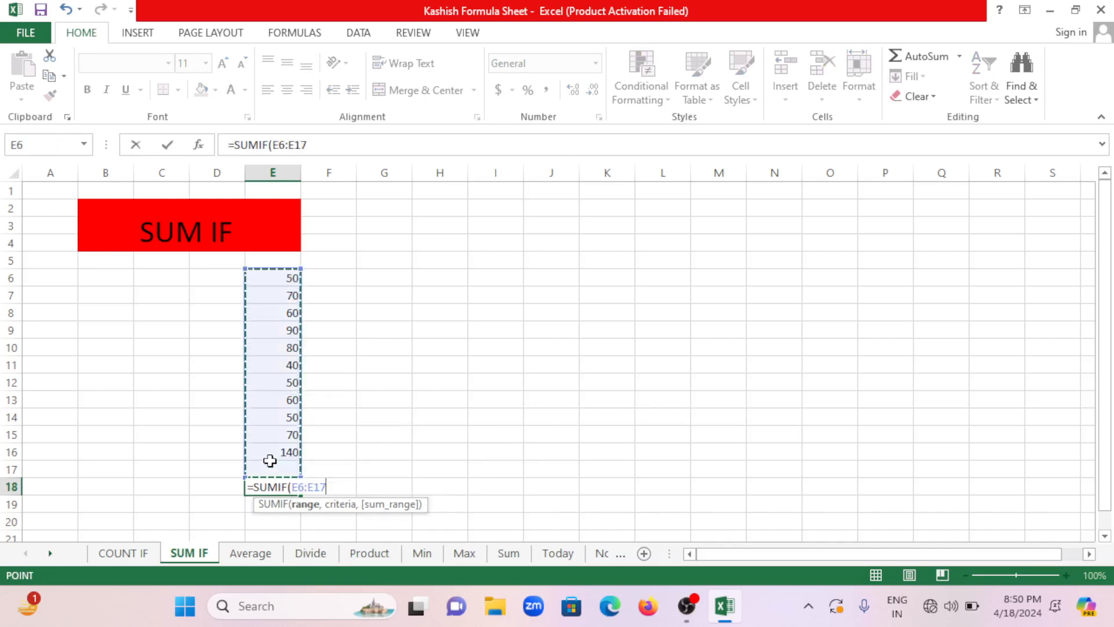
{"action": "type", "text": ","}
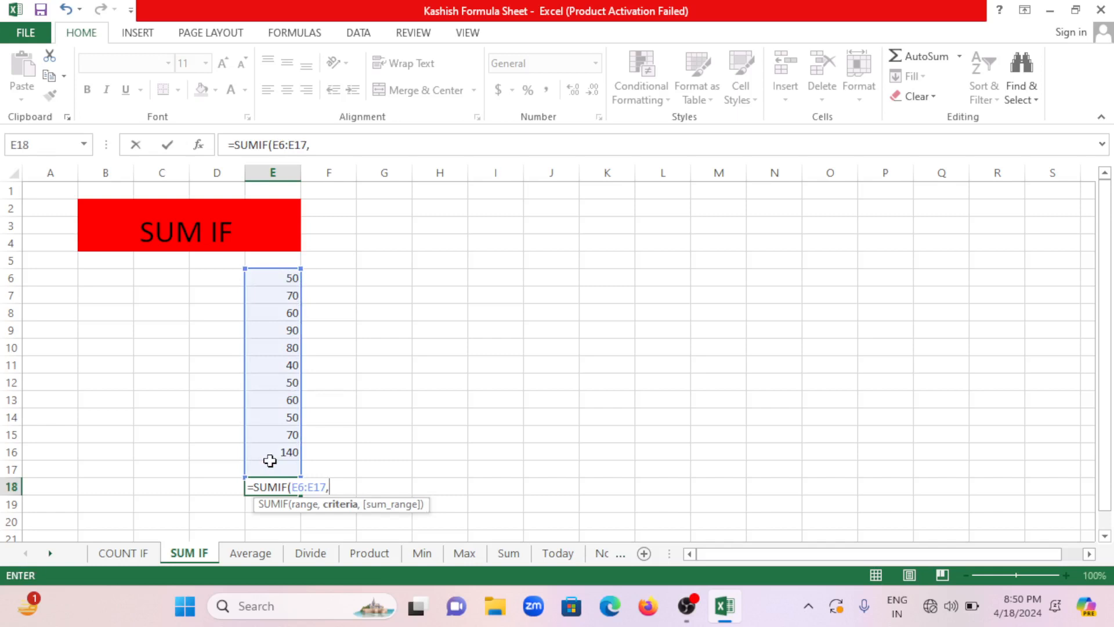
{"action": "type", "text": "\""}
{"action": "type", "text": "50\")"}
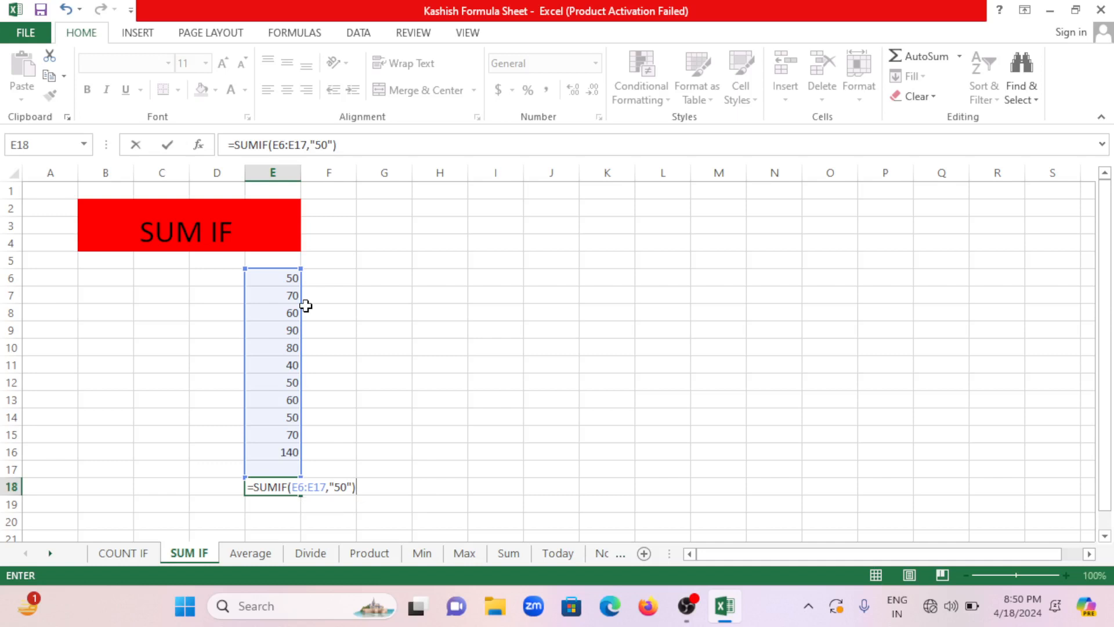
{"action": "key", "text": "Return"}
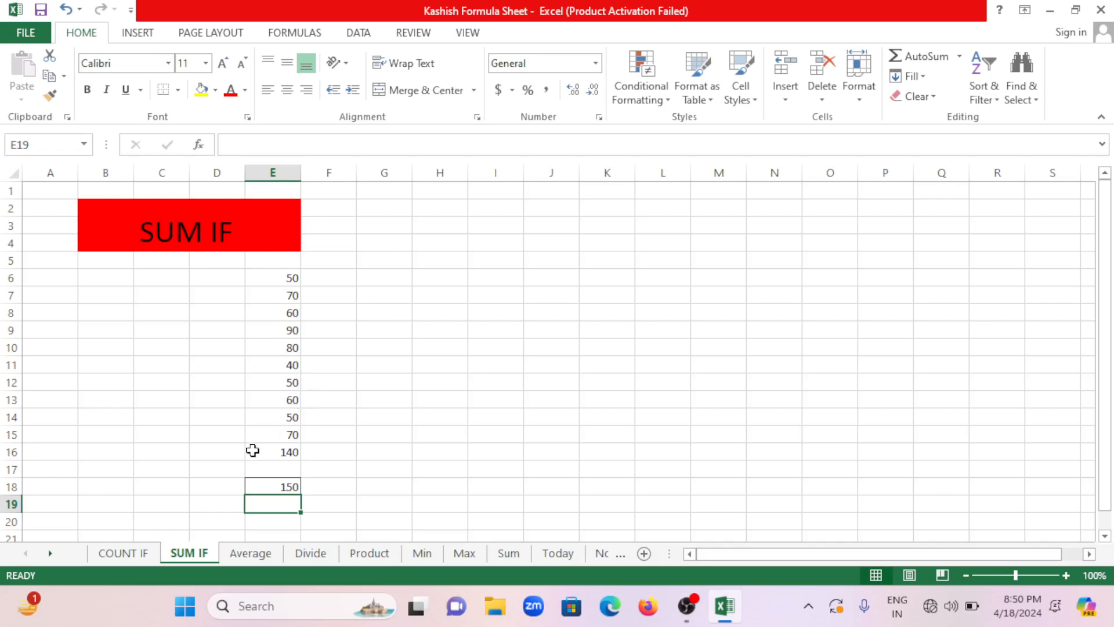
On the Average sheet, enter a formula in C15 that averages C6:C14
{"action": "key", "text": "ctrl+Page_Down"}
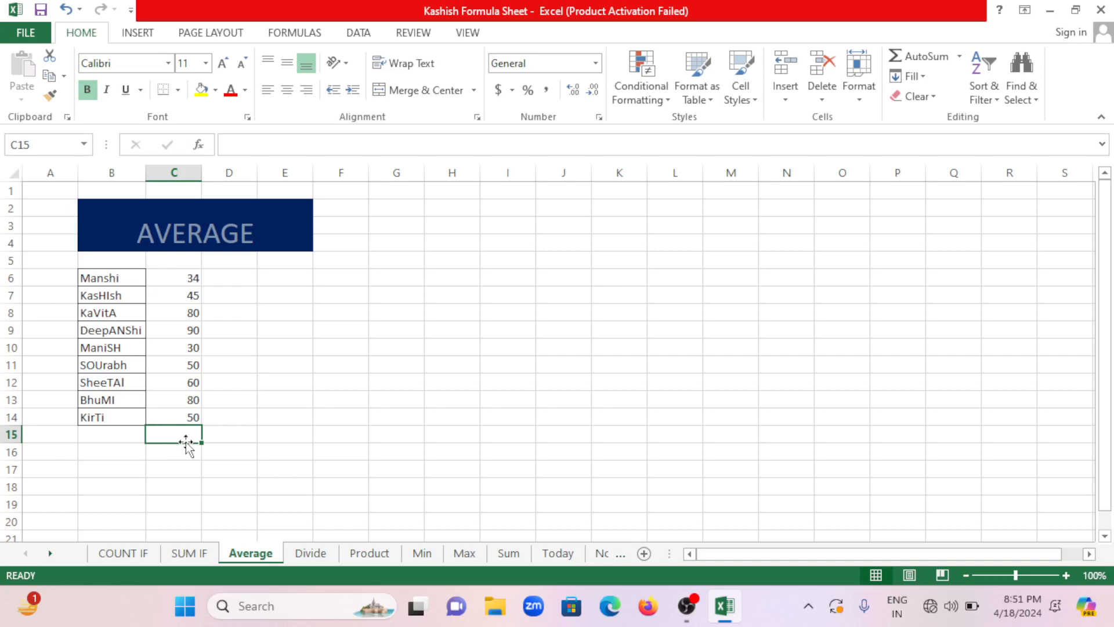
{"action": "type", "text": "=AV"}
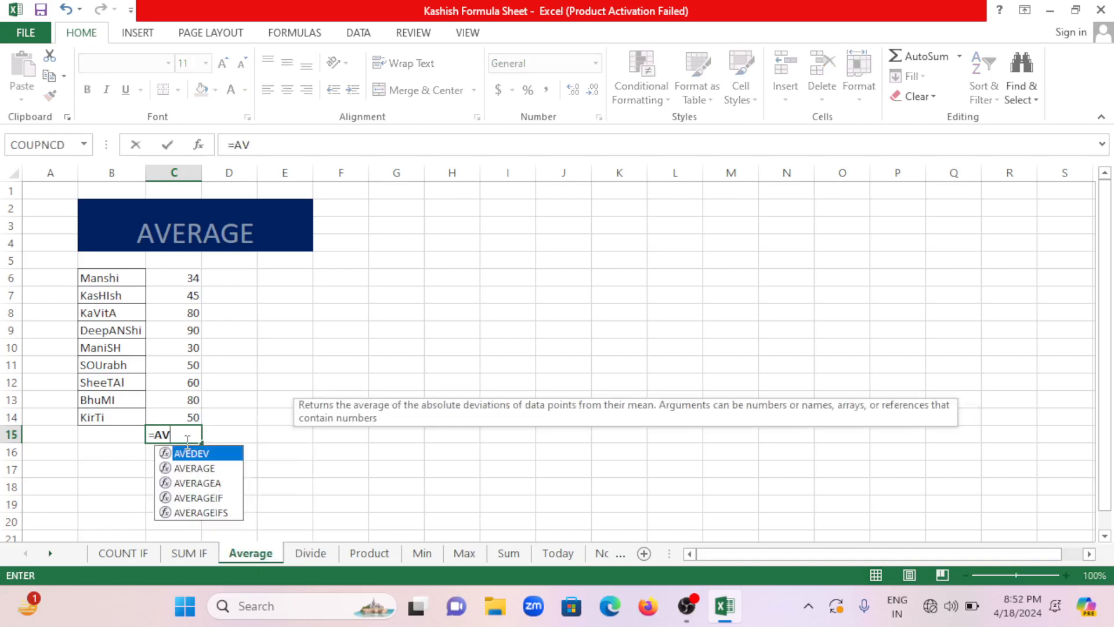
{"action": "type", "text": "ERA"}
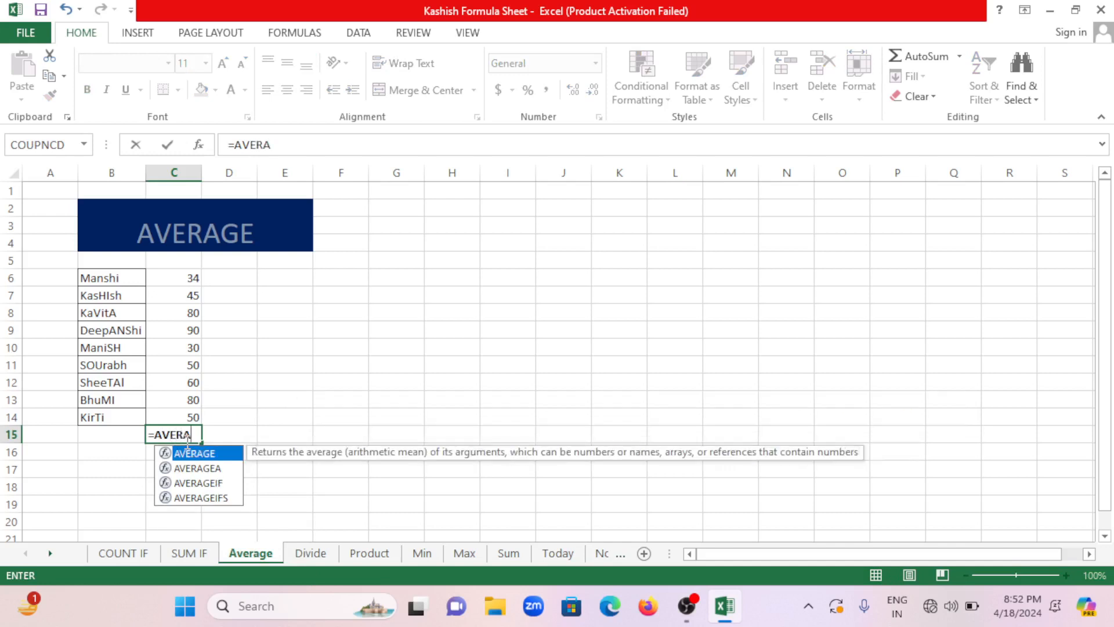
{"action": "double_click", "coordinate": [196, 453]}
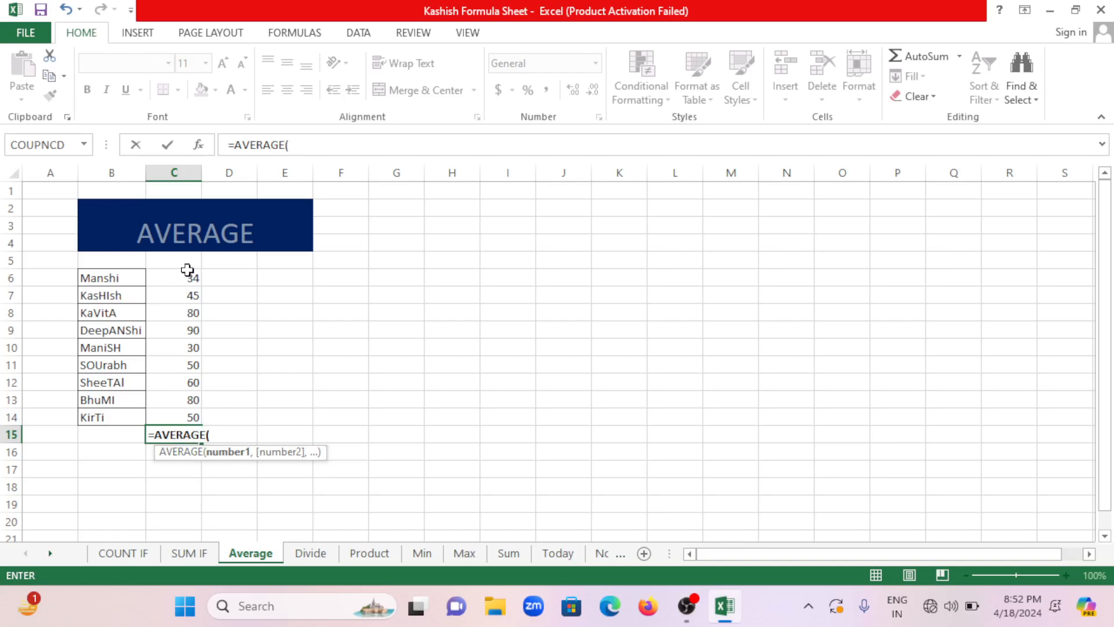
{"action": "left_click_drag", "start_coordinate": [187, 271], "coordinate": [181, 415]}
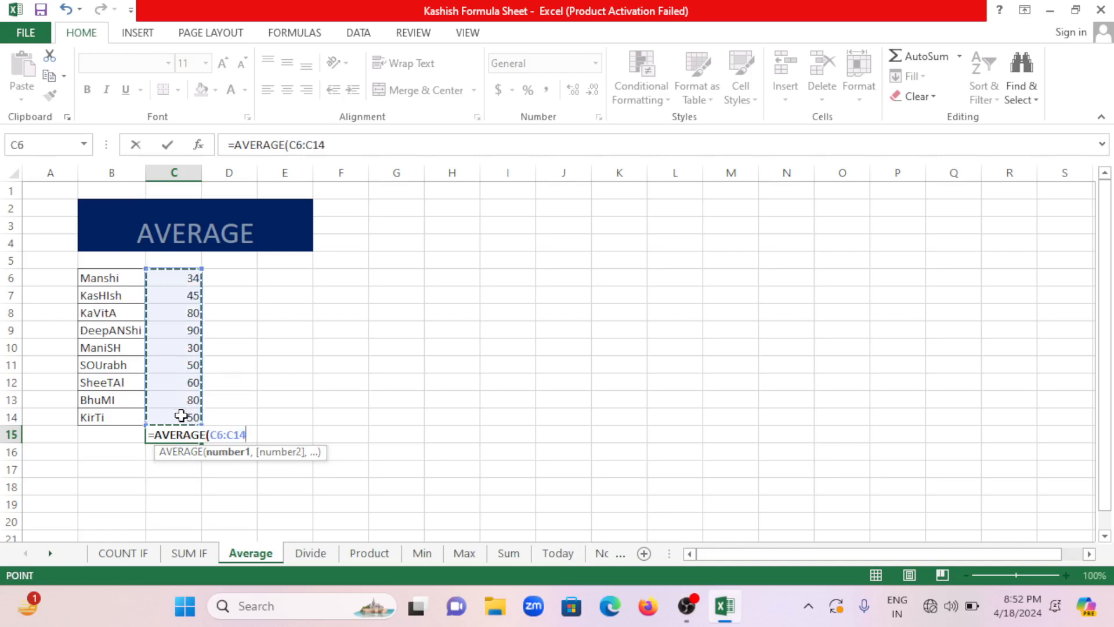
{"action": "type", "text": ")"}
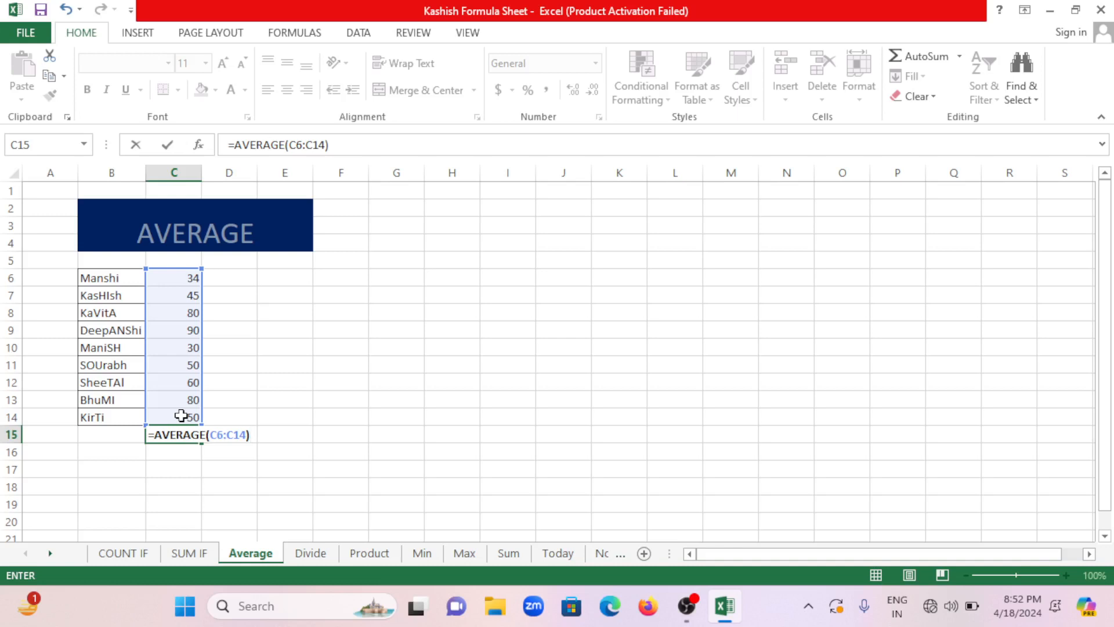
{"action": "key", "text": "Return"}
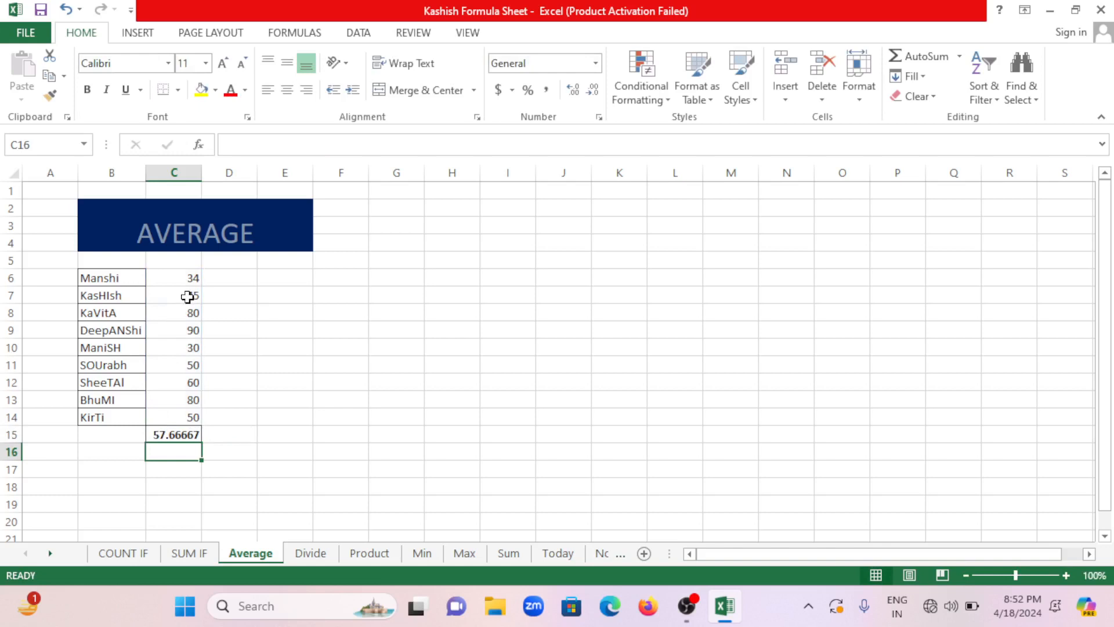
{"action": "left_click", "coordinate": [192, 435]}
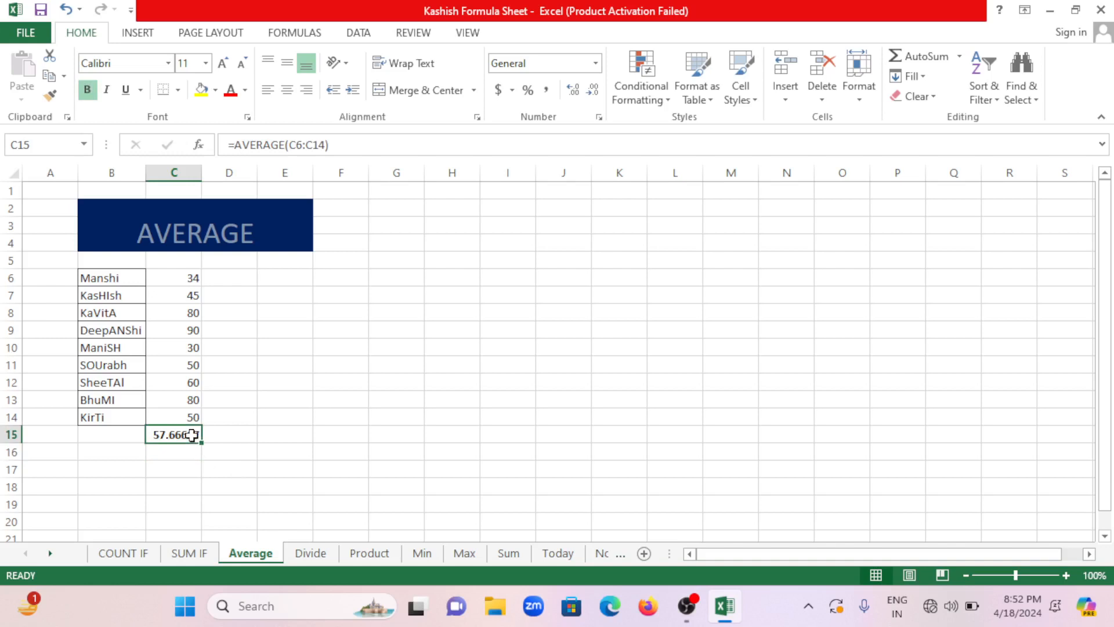
On the Divide sheet, enter a formula in C10 that divides C7 by C8
{"action": "key", "text": "ctrl+Page_Down"}
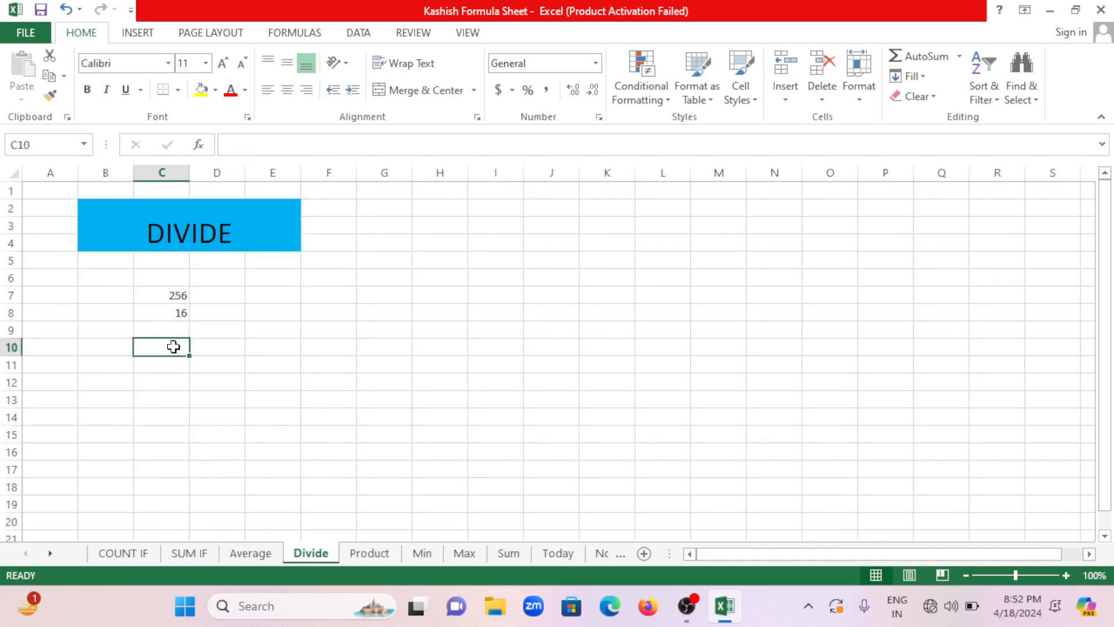
{"action": "type", "text": "="}
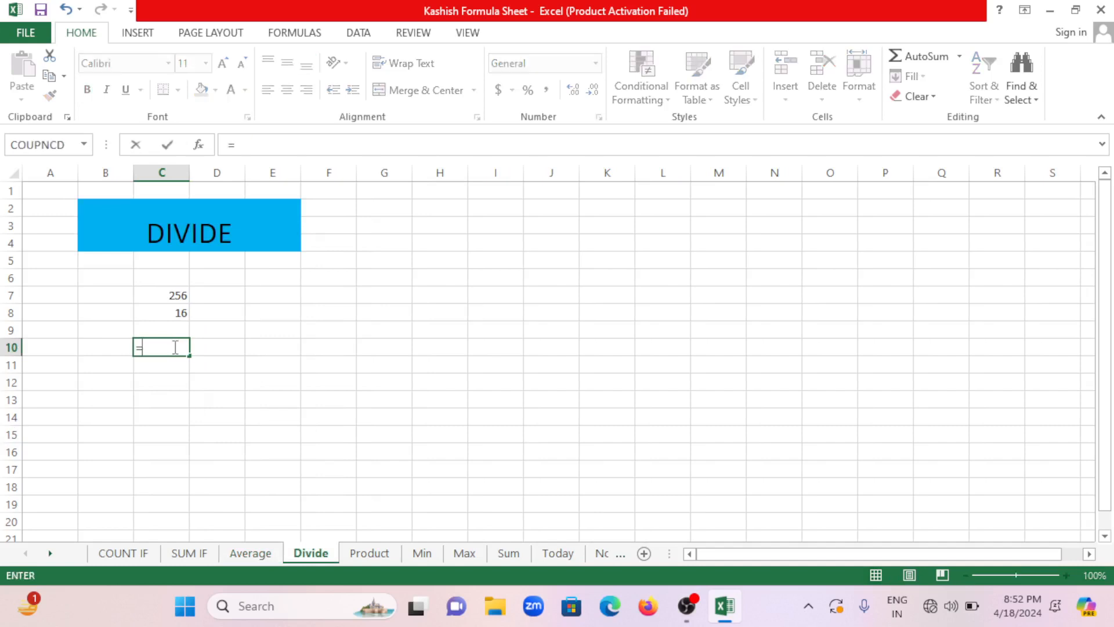
{"action": "left_click", "coordinate": [165, 297]}
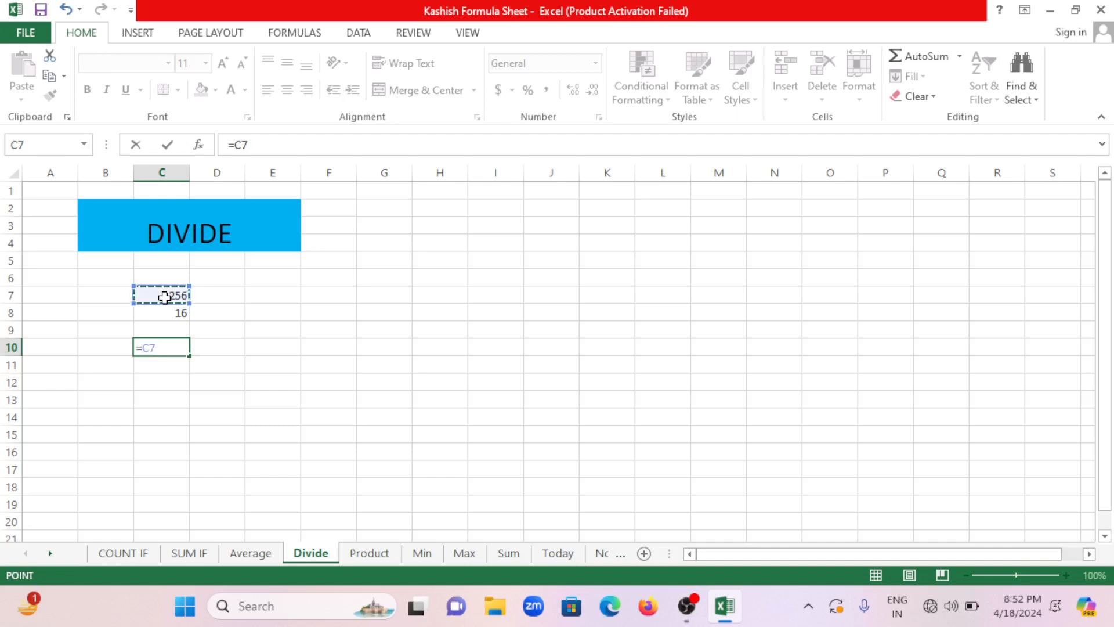
{"action": "type", "text": "/"}
{"action": "left_click", "coordinate": [173, 314]}
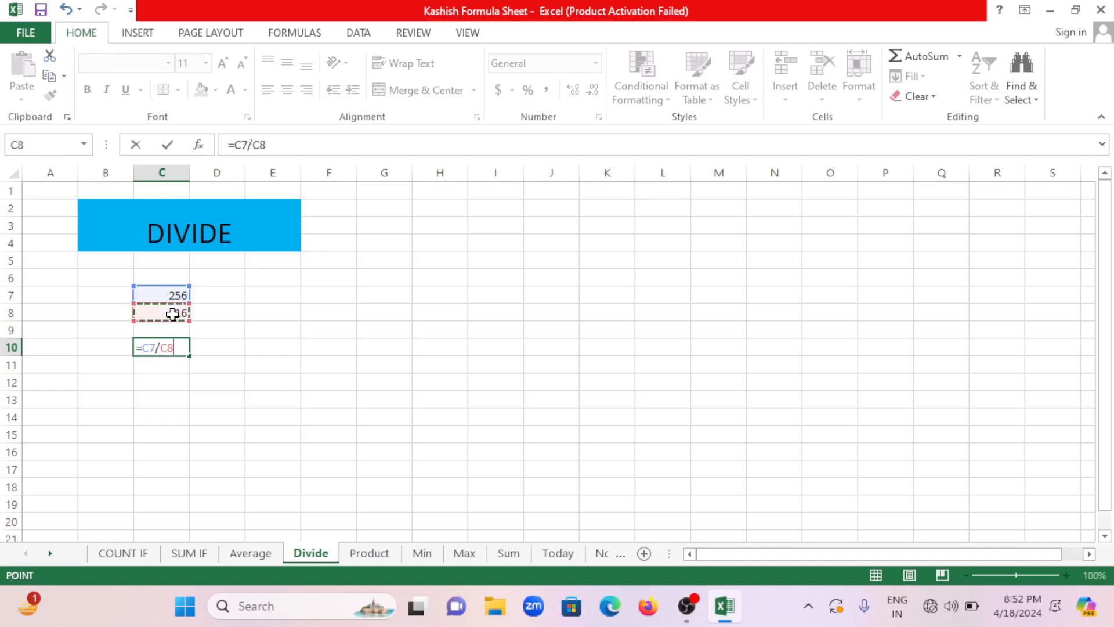
{"action": "key", "text": "Return"}
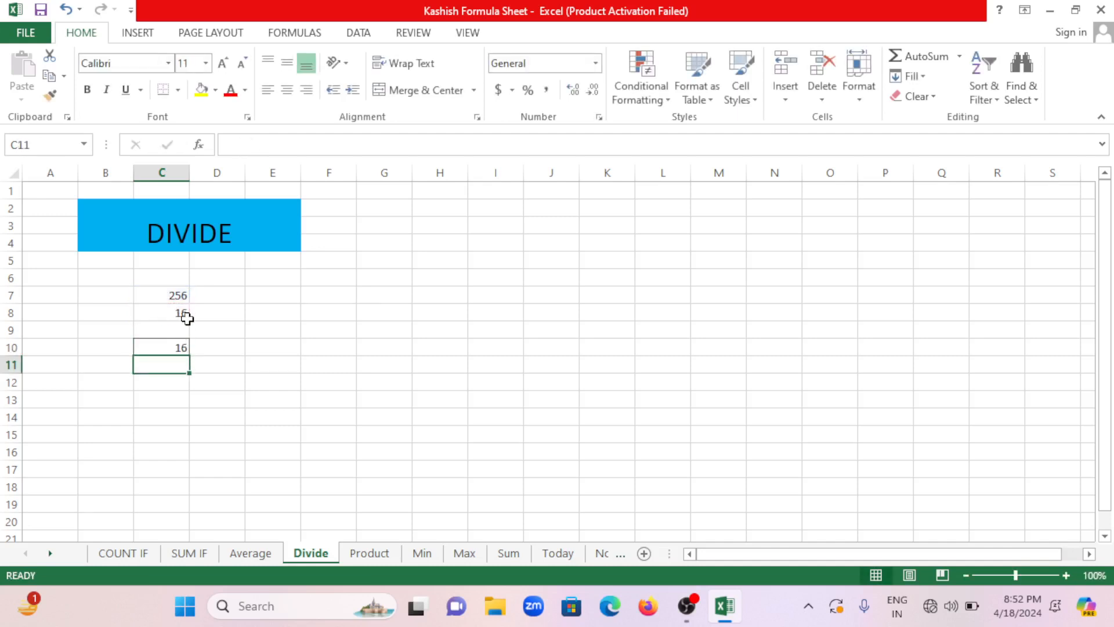
{"action": "left_click", "coordinate": [161, 351]}
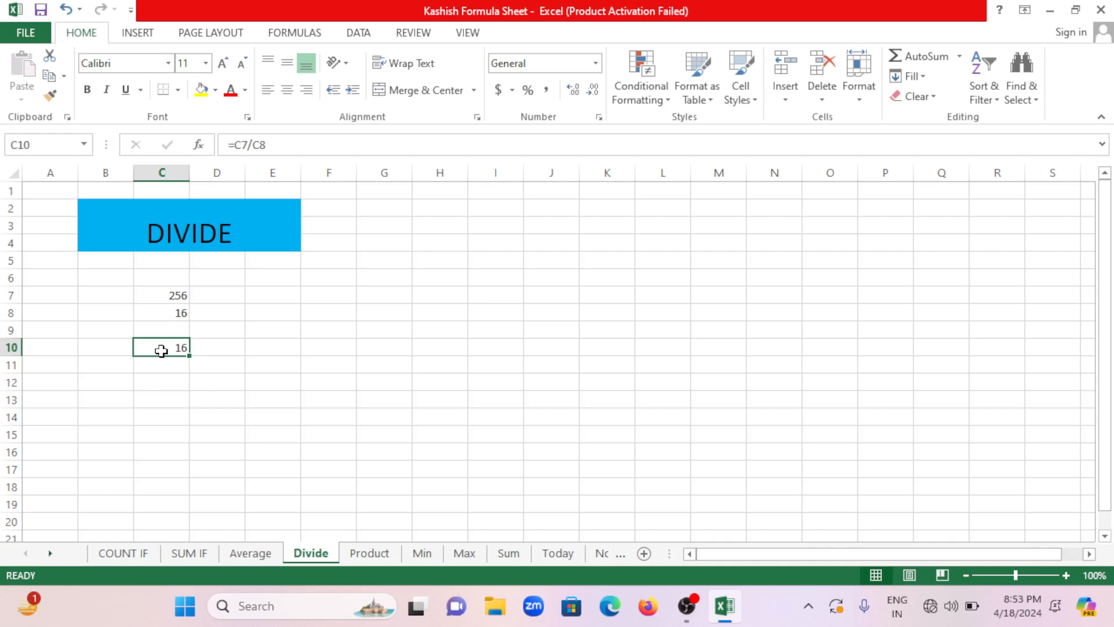
On the Product sheet, enter a PRODUCT formula in C9 that multiplies the values in C6:C7
{"action": "key", "text": "ctrl+Page_Down"}
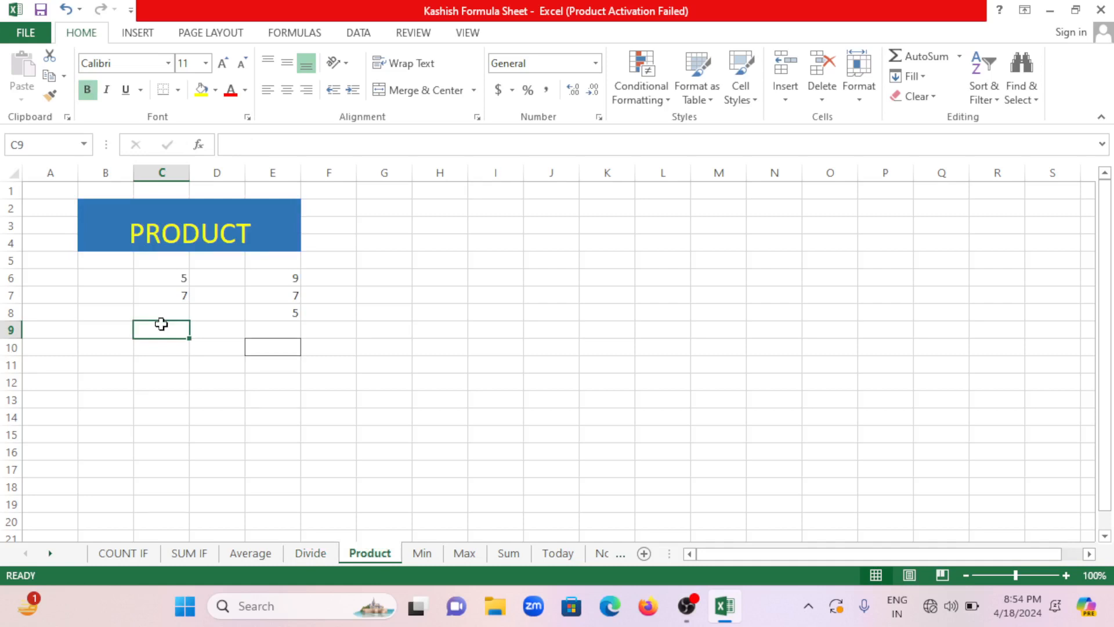
{"action": "type", "text": "="}
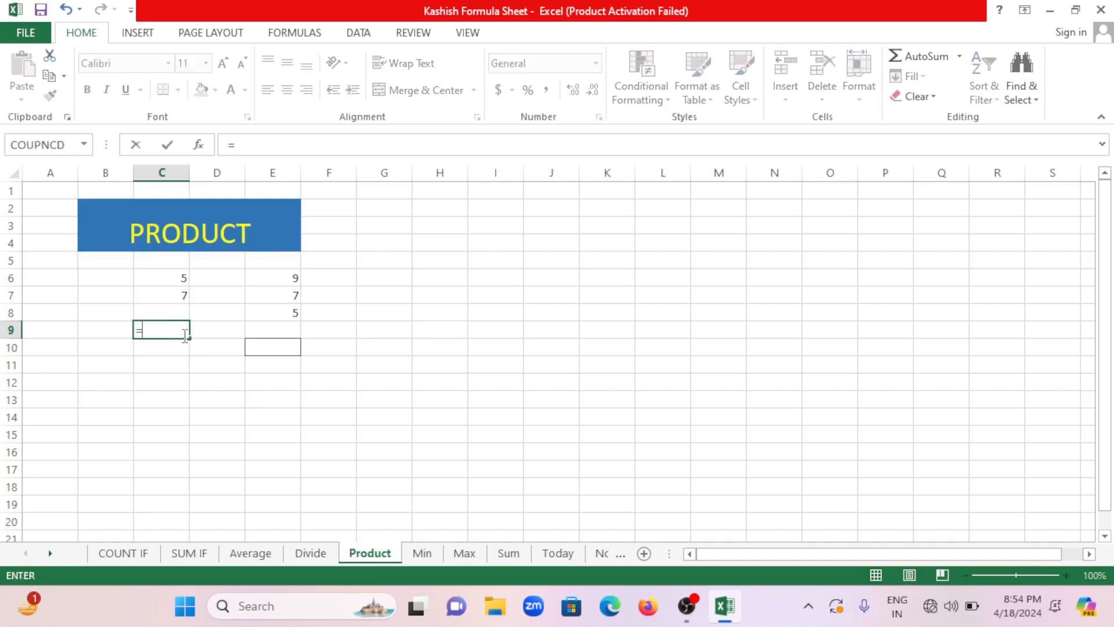
{"action": "type", "text": "PROD"}
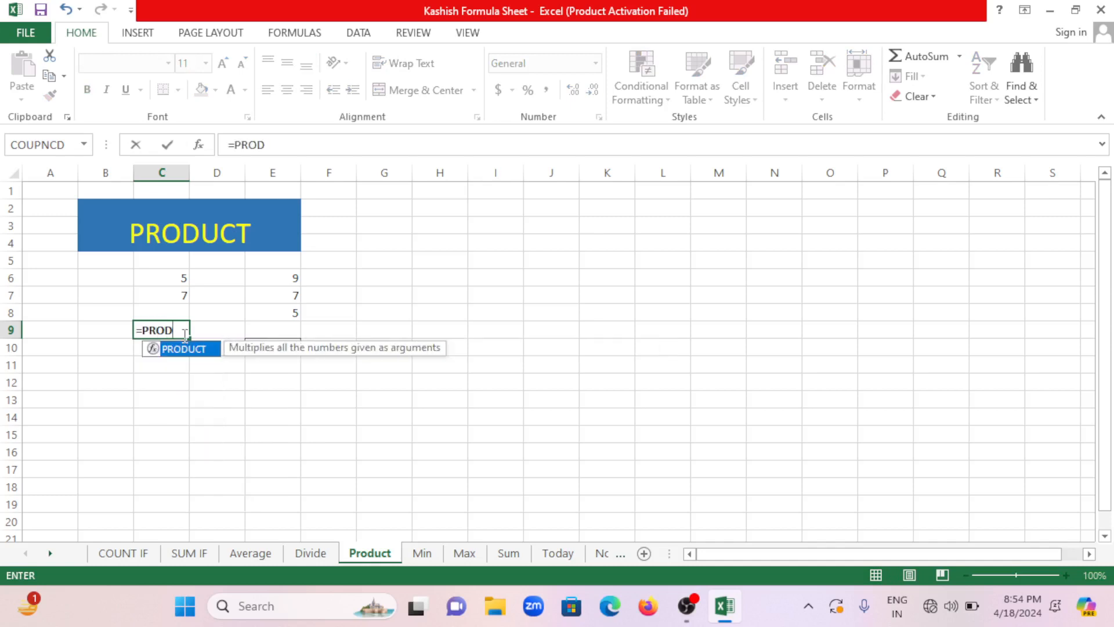
{"action": "type", "text": "UCT"}
{"action": "double_click", "coordinate": [194, 350]}
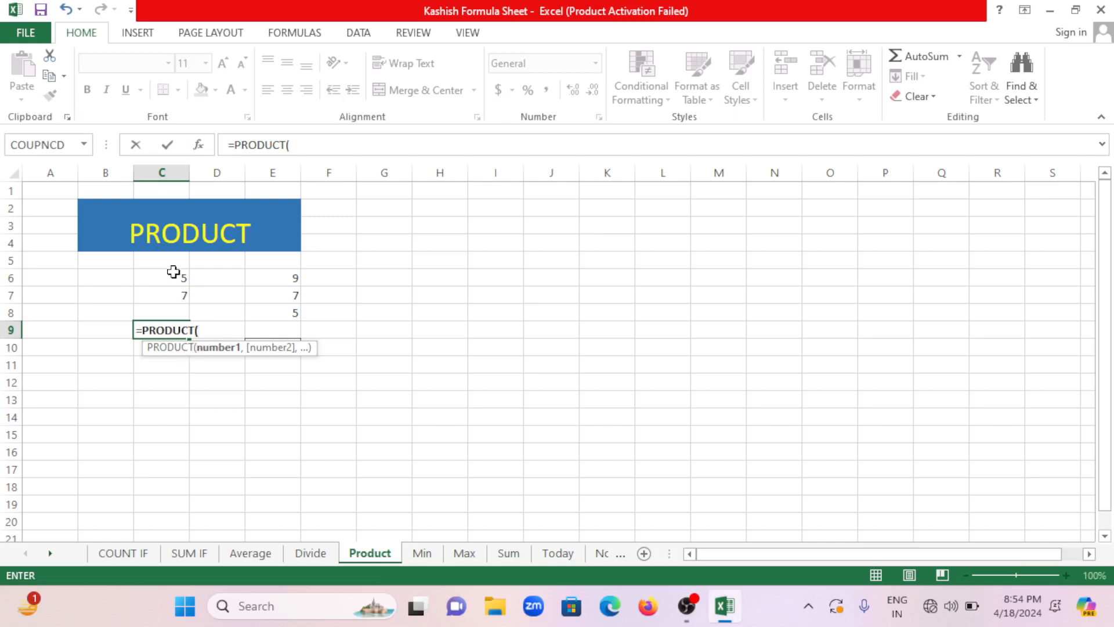
{"action": "mouse_move", "coordinate": [174, 279]}
{"action": "left_mouse_down"}
{"action": "mouse_move", "coordinate": [174, 309]}
{"action": "mouse_move", "coordinate": [175, 296]}
{"action": "left_mouse_up"}
{"action": "type", "text": ")"}
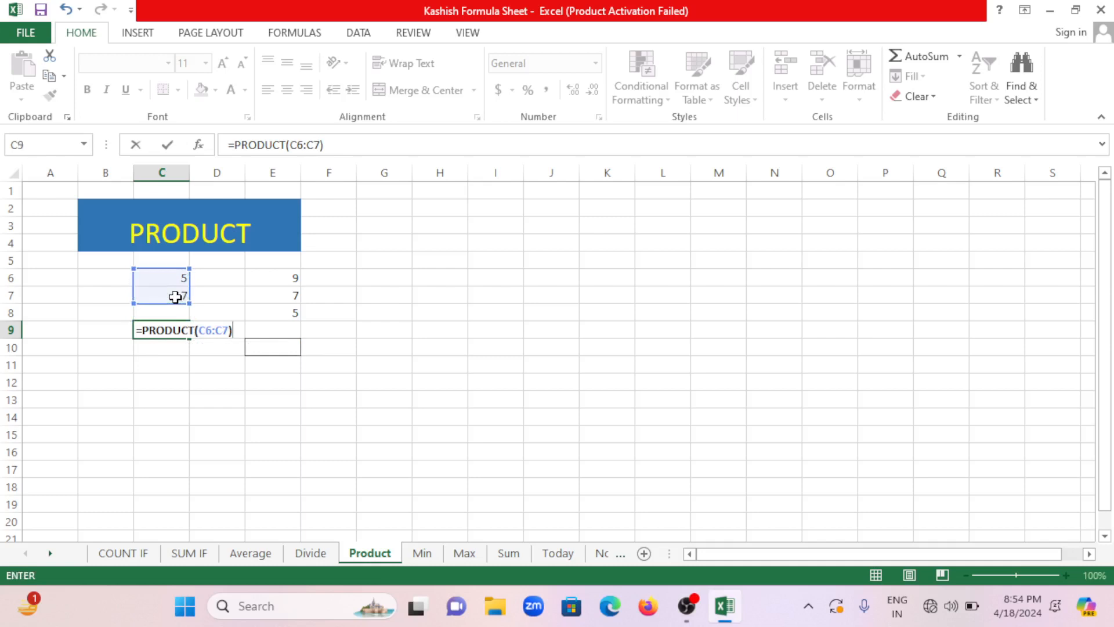
{"action": "key", "text": "Return"}
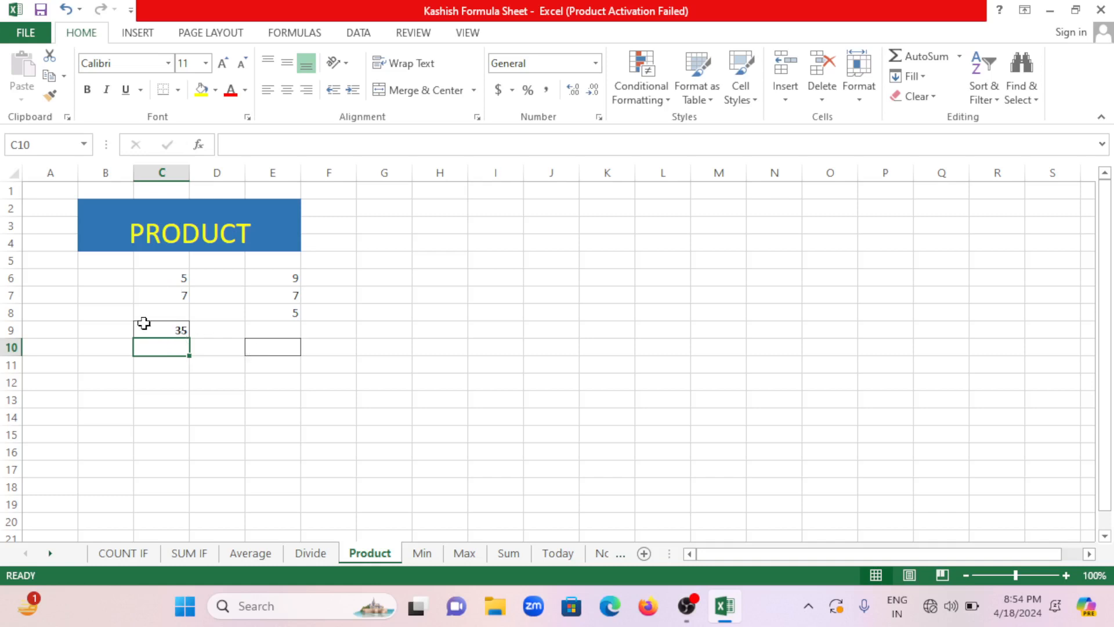
Enter a PRODUCT formula in E10 that multiplies the three values in E6:E8
{"action": "left_click", "coordinate": [274, 349]}
{"action": "type", "text": "="}
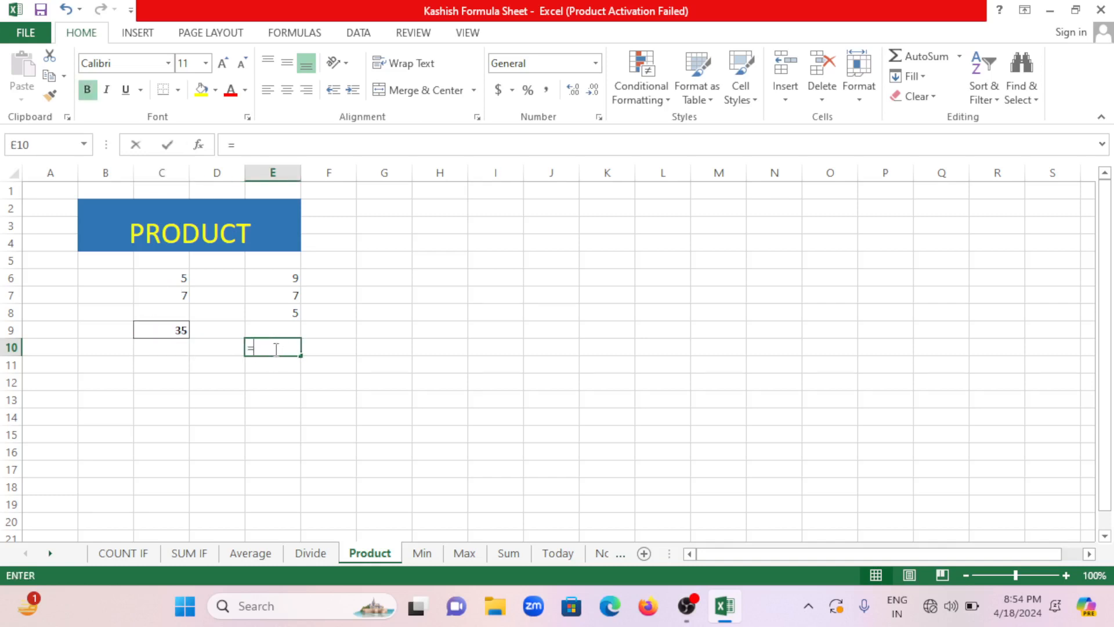
{"action": "type", "text": "PRODUCT"}
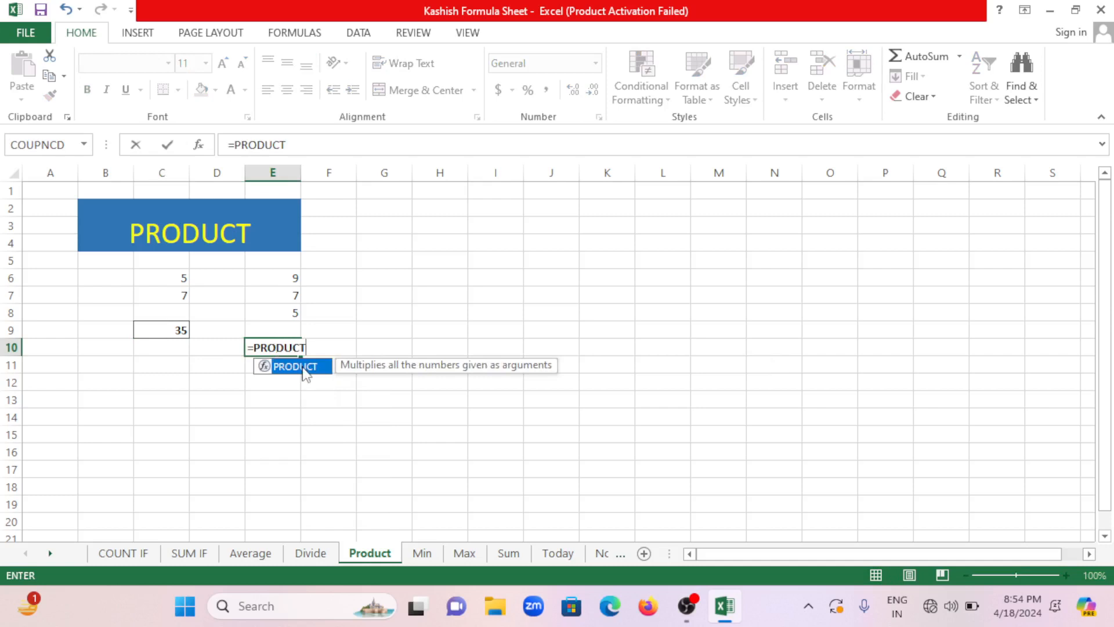
{"action": "type", "text": "("}
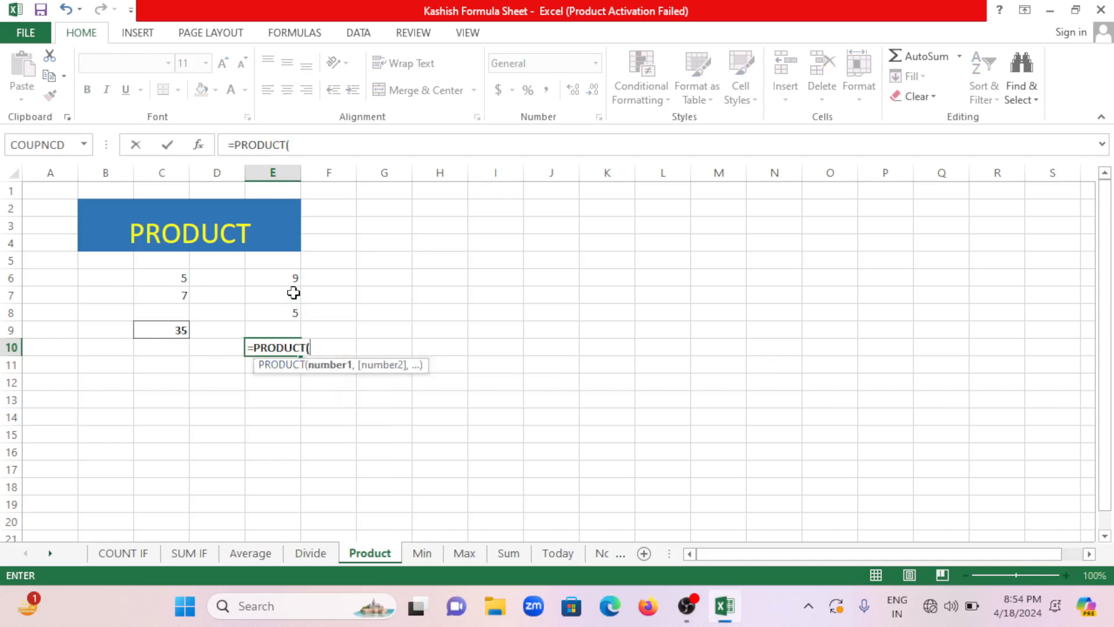
{"action": "left_click_drag", "start_coordinate": [291, 277], "coordinate": [292, 314]}
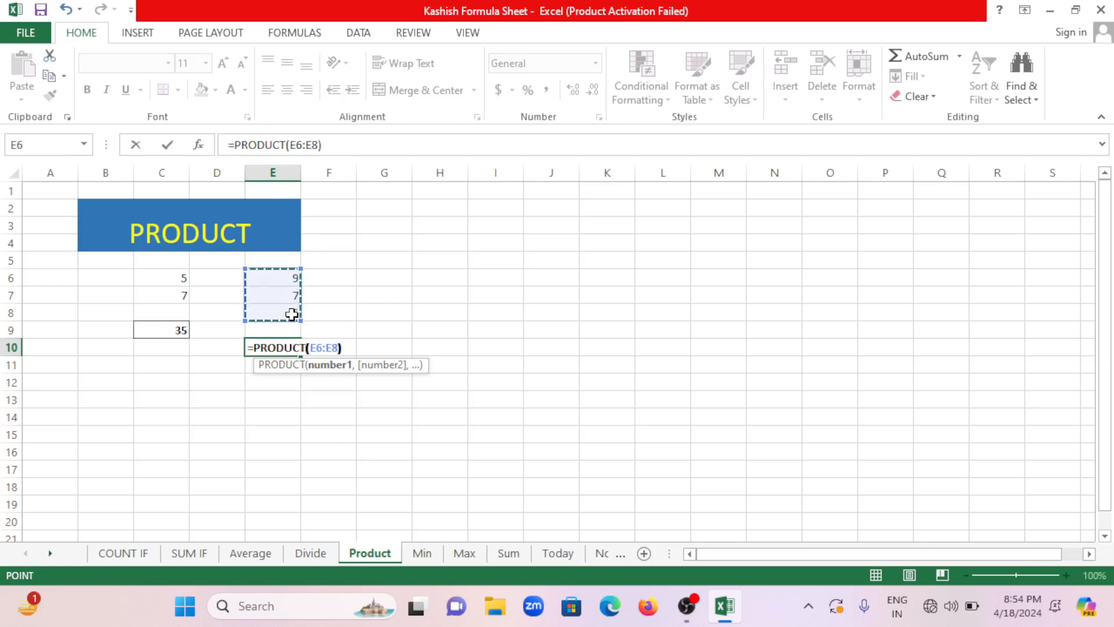
{"action": "type", "text": ")"}
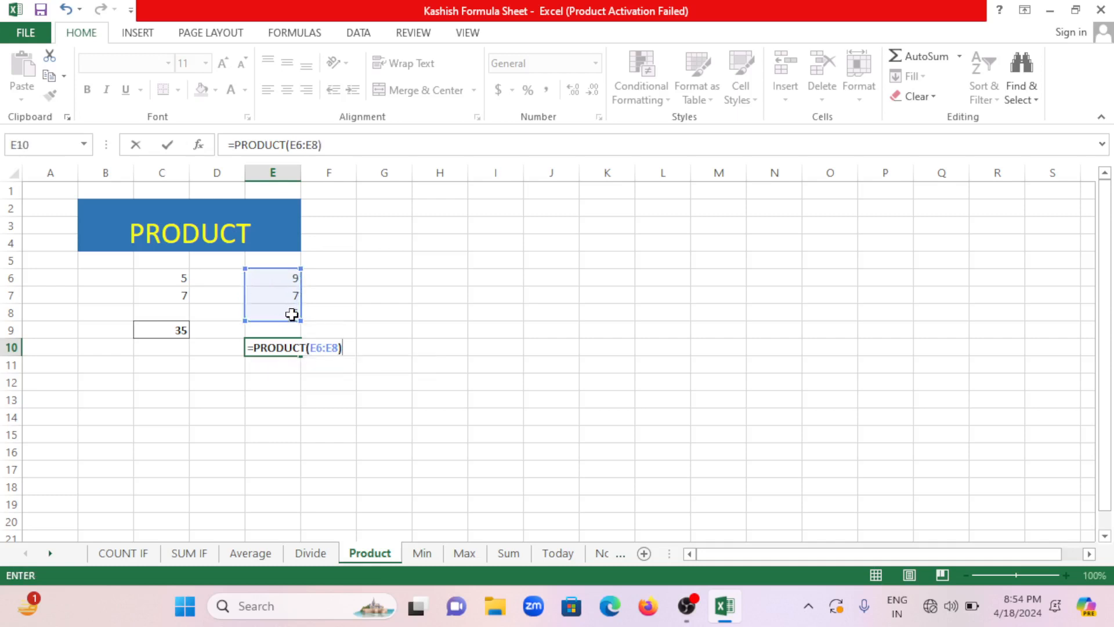
{"action": "key", "text": "Return"}
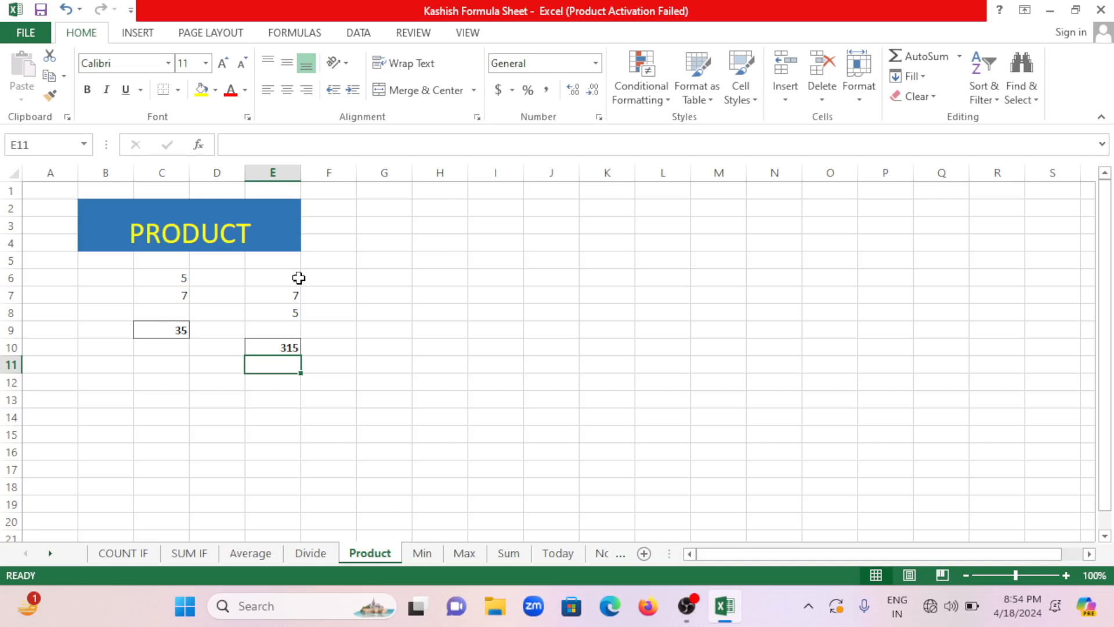
On the Min sheet, enter a MIN formula in C16 that returns the smallest value in C6:C14
{"action": "key", "text": "ctrl+1"}
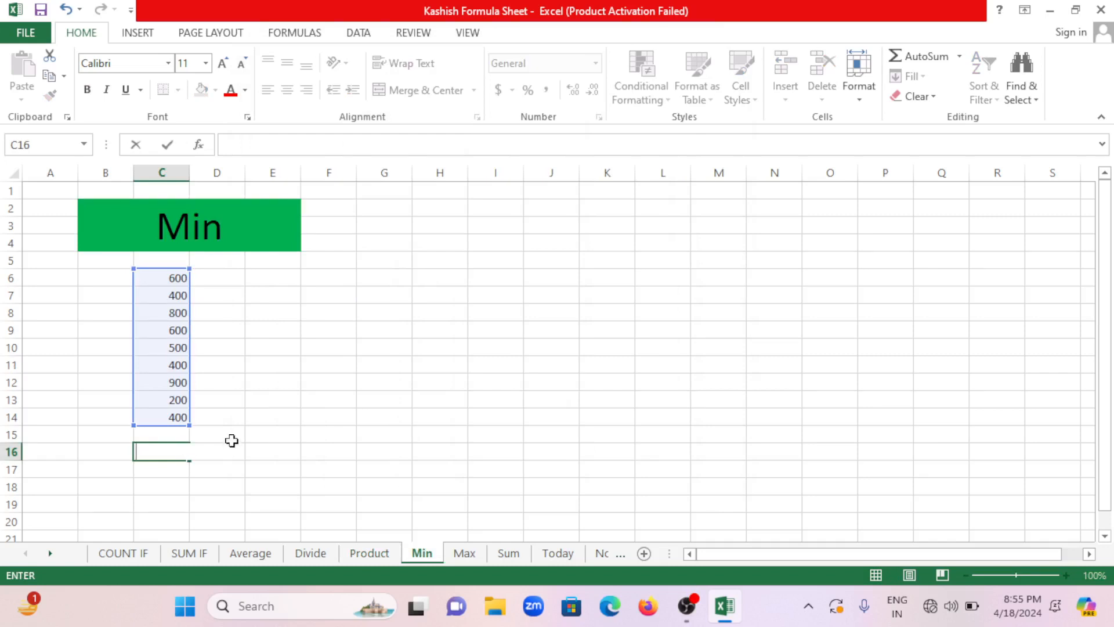
{"action": "key", "text": "ctrl+b"}
{"action": "left_click", "coordinate": [227, 469]}
{"action": "left_click", "coordinate": [162, 447]}
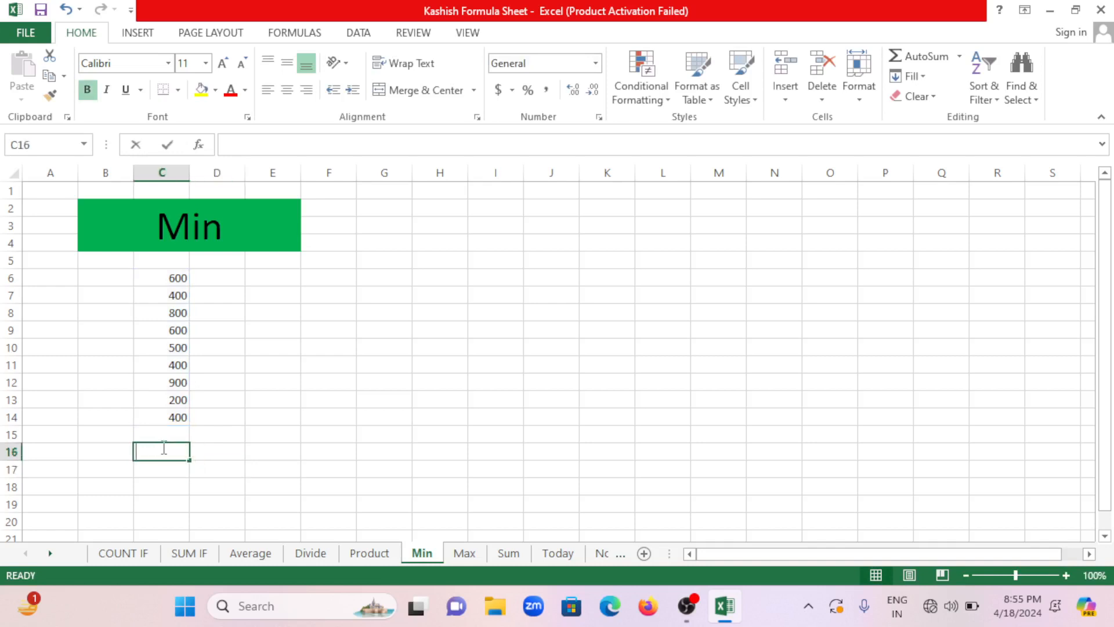
{"action": "type", "text": "=MIN"}
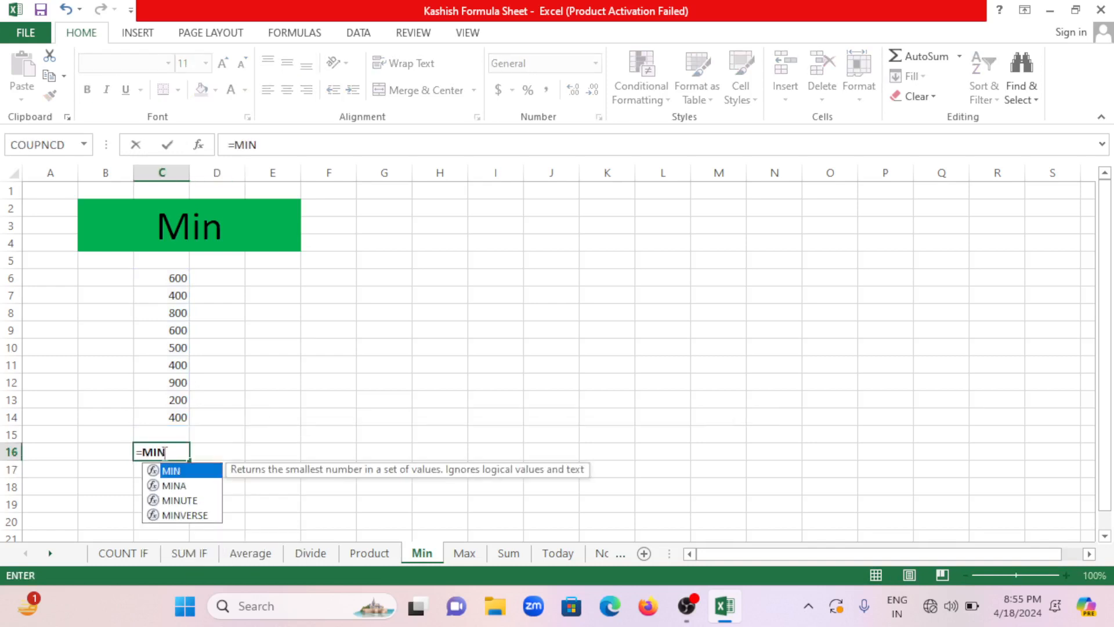
{"action": "double_click", "coordinate": [173, 471]}
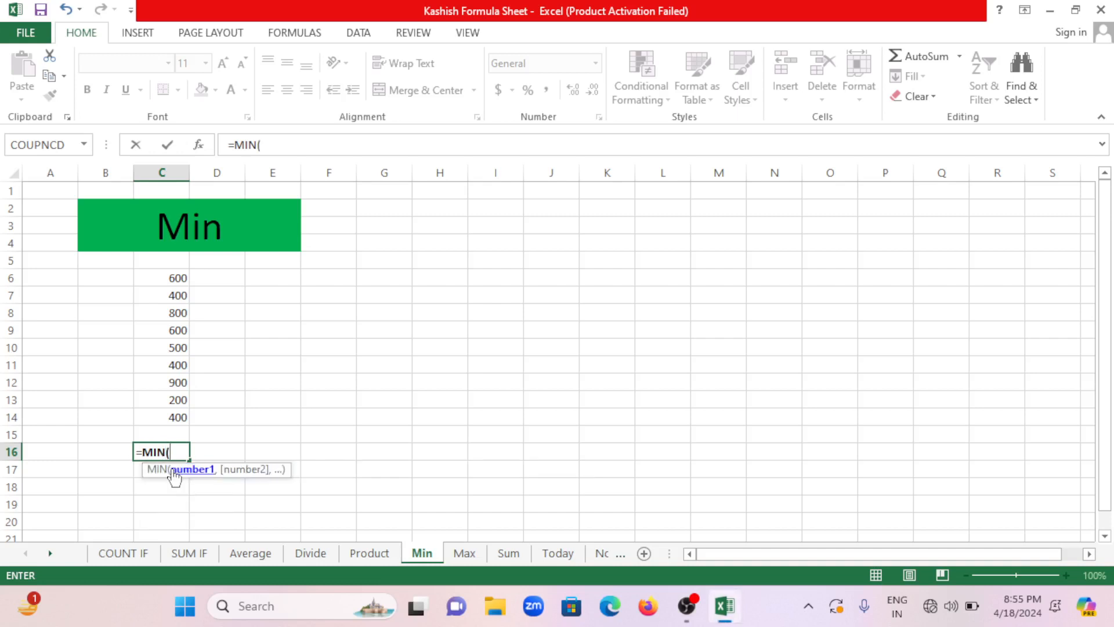
{"action": "left_click", "coordinate": [173, 278]}
{"action": "left_click_drag", "start_coordinate": [173, 278], "coordinate": [167, 417]}
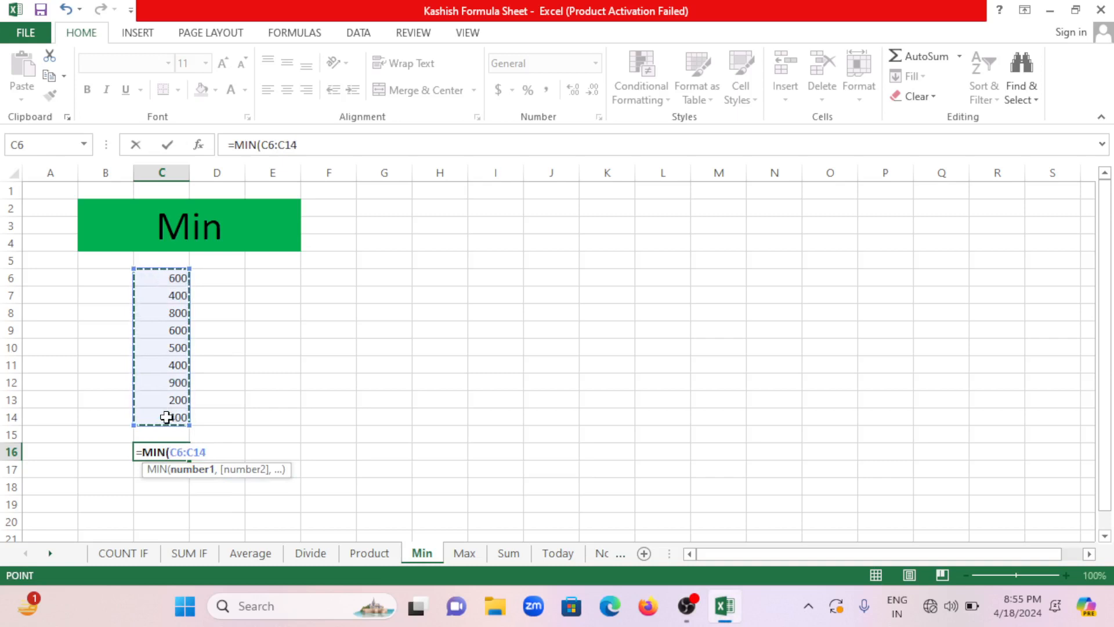
{"action": "type", "text": ")"}
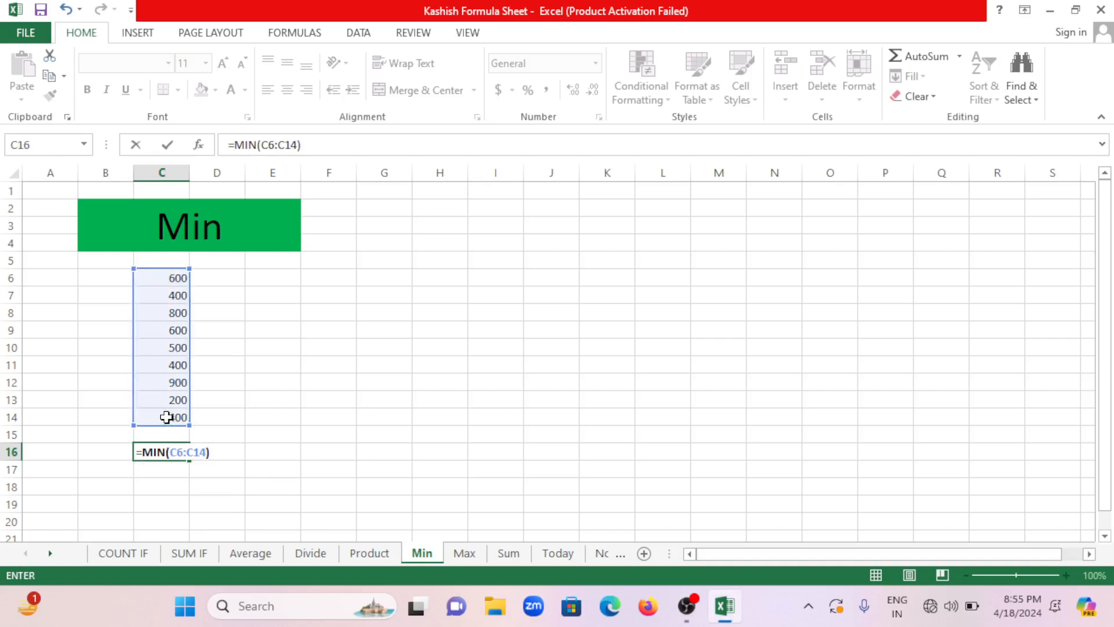
{"action": "key", "text": "Return"}
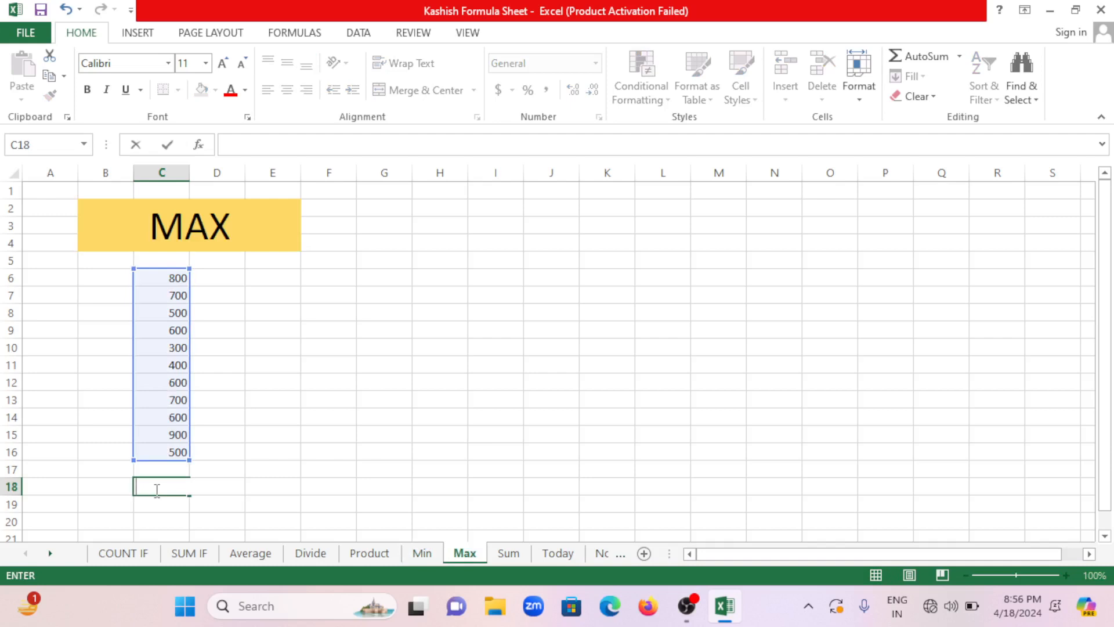
On the Max sheet, enter a MAX formula in C18 that returns the largest value in C6:C16
{"action": "left_click", "coordinate": [164, 509]}
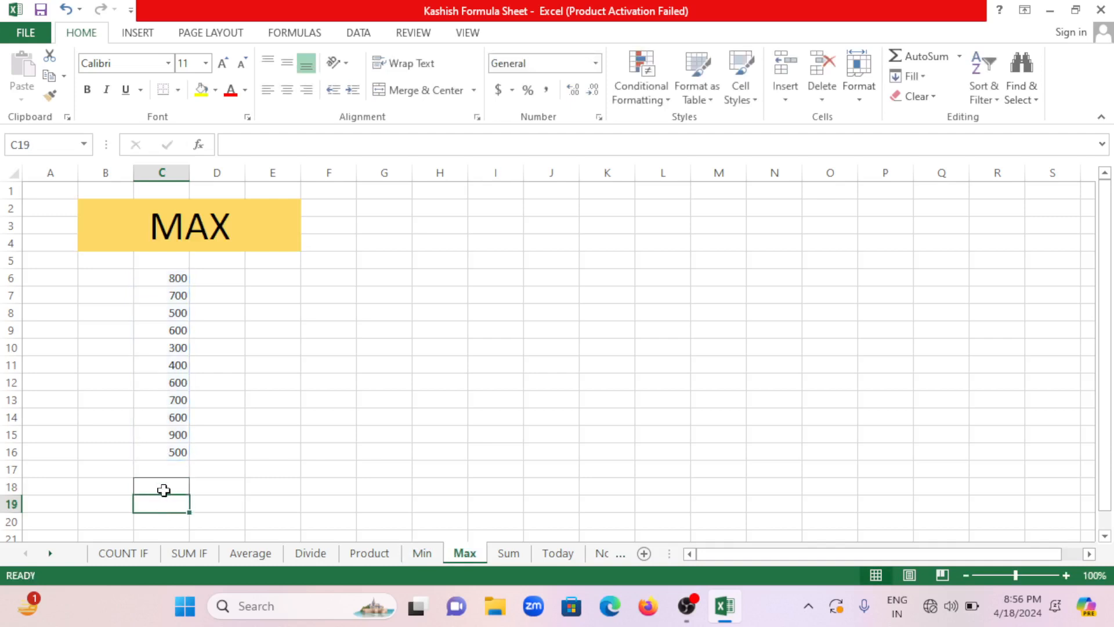
{"action": "left_click", "coordinate": [163, 490]}
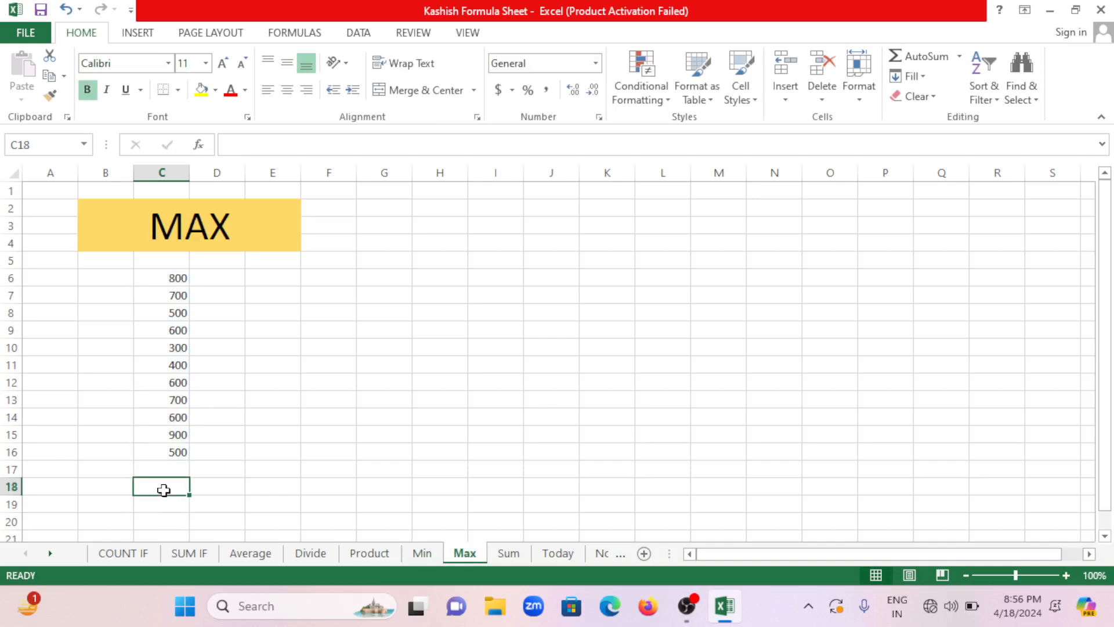
{"action": "type", "text": "=MA"}
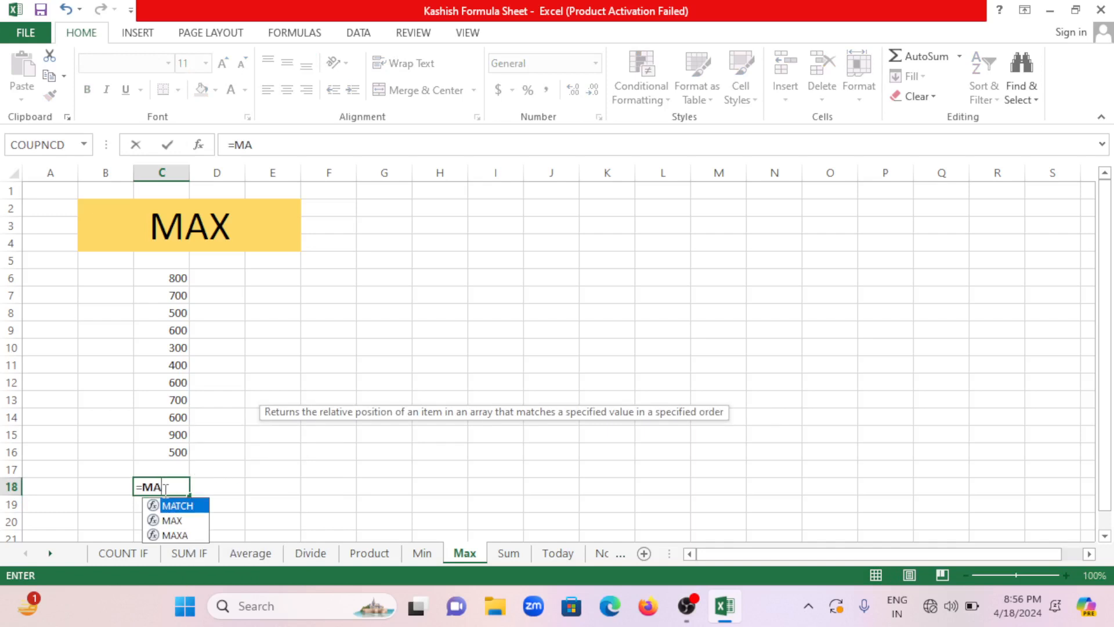
{"action": "type", "text": "X"}
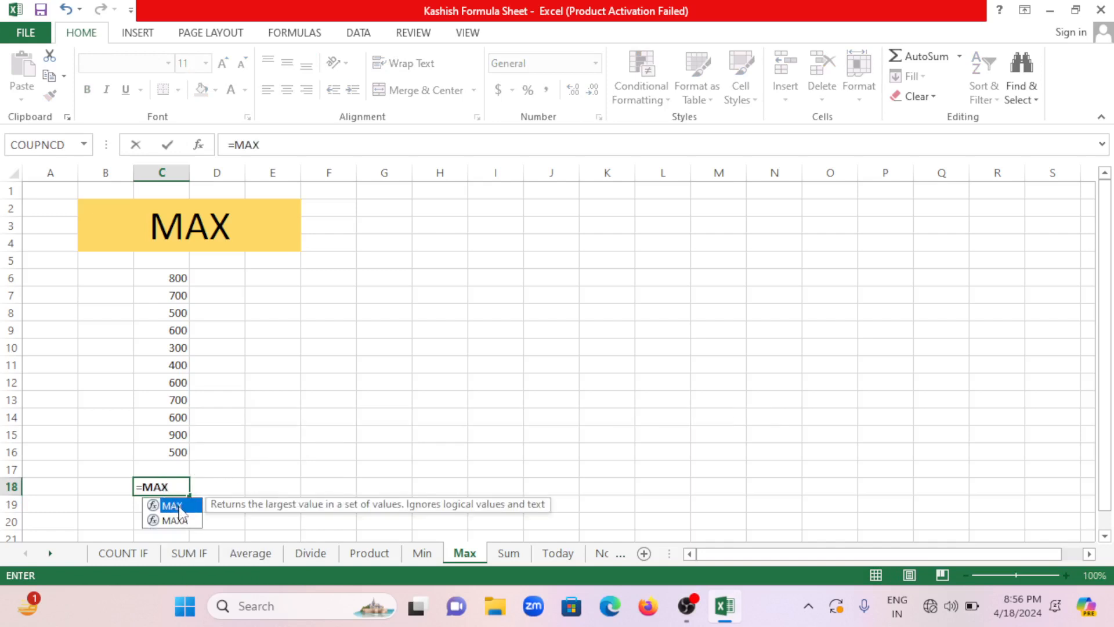
{"action": "double_click", "coordinate": [170, 506]}
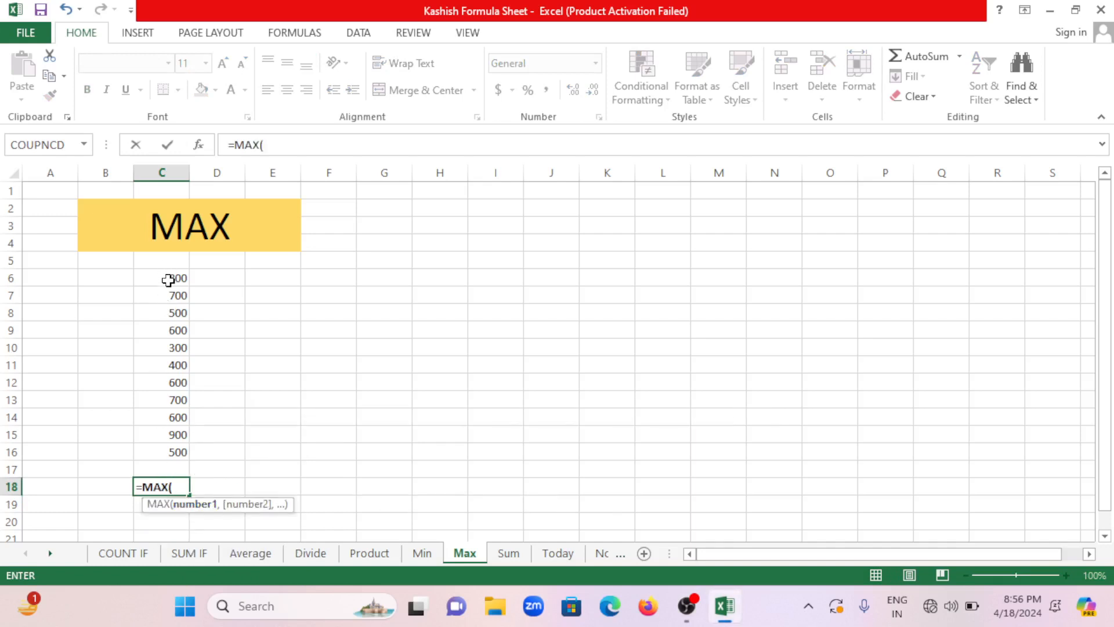
{"action": "left_click_drag", "start_coordinate": [169, 277], "coordinate": [161, 453]}
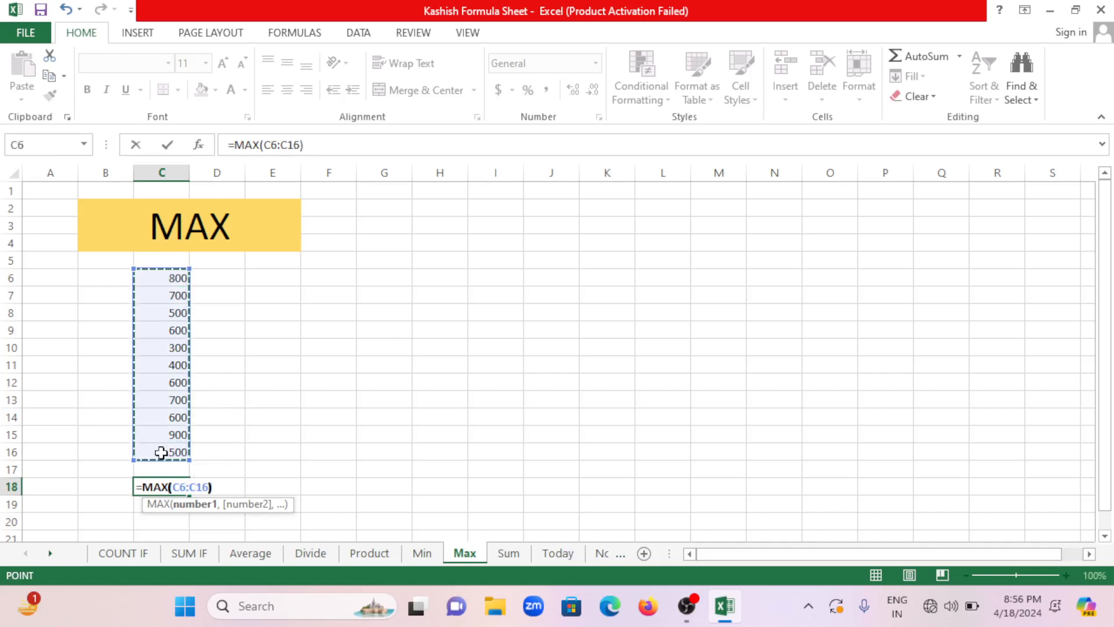
{"action": "type", "text": ")"}
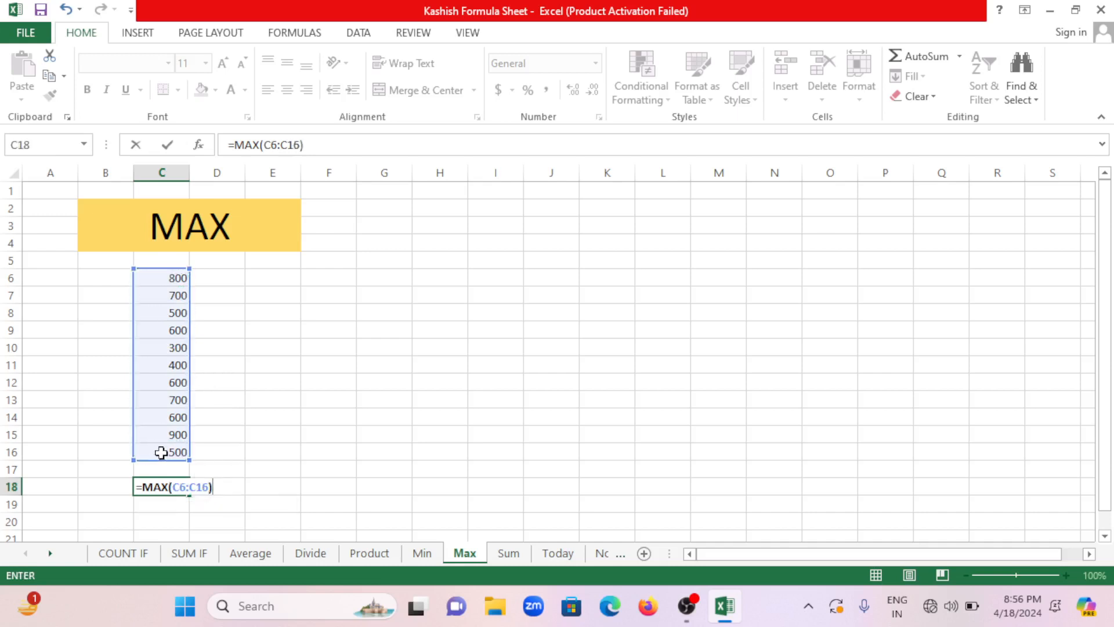
{"action": "key", "text": "Return"}
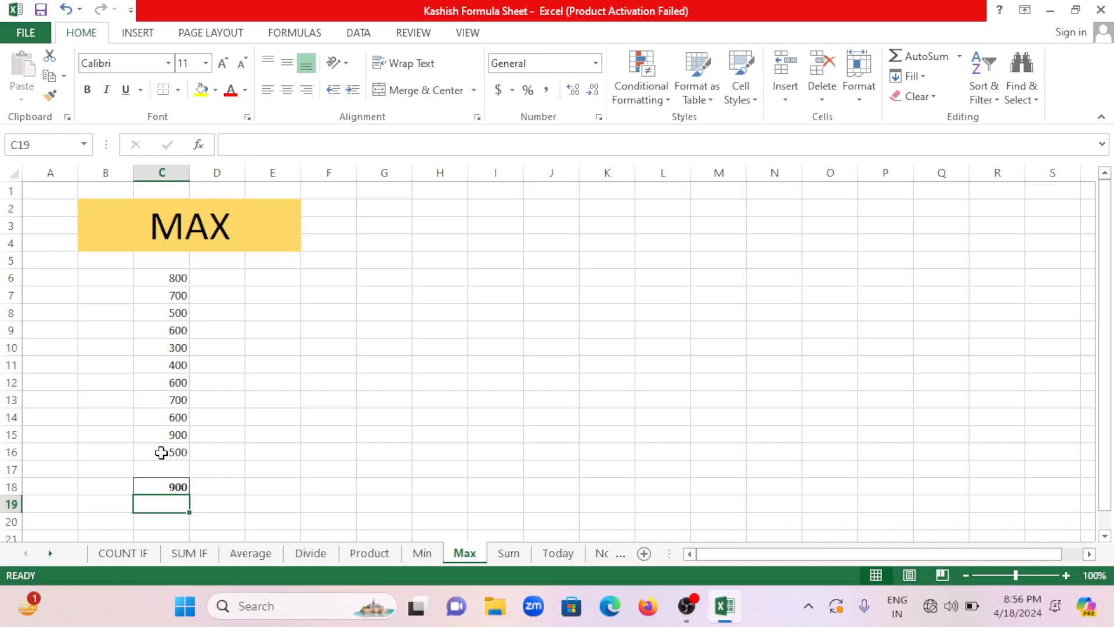
On the Sum sheet, enter a SUM formula in the Total row's cell D14 that adds D6:D13
{"action": "key", "text": "ctrl+Page_Down"}
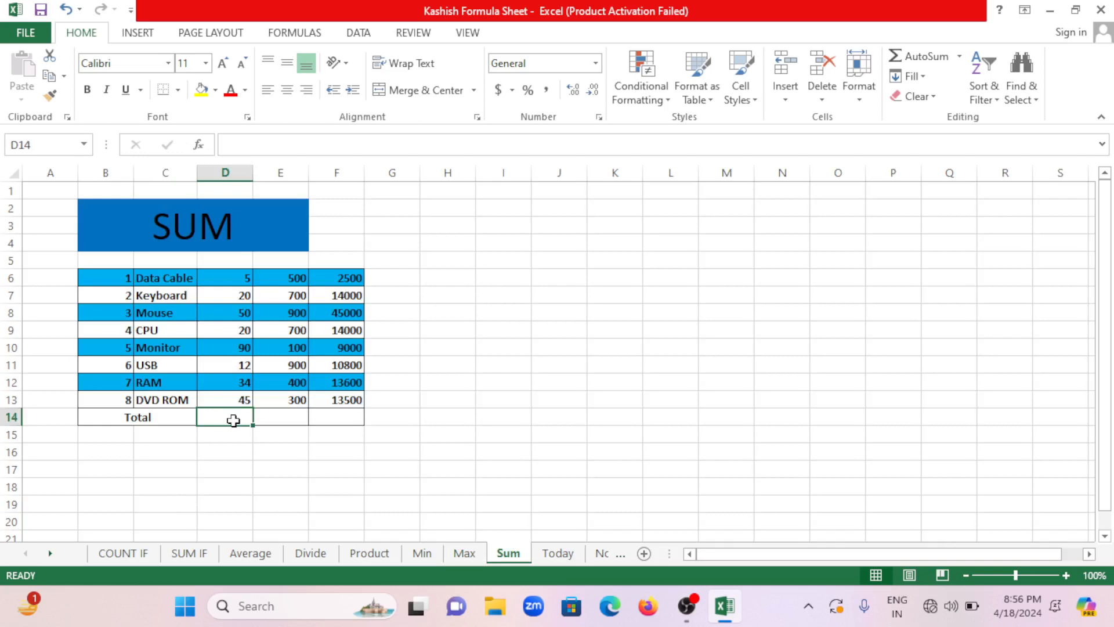
{"action": "type", "text": "=SUM"}
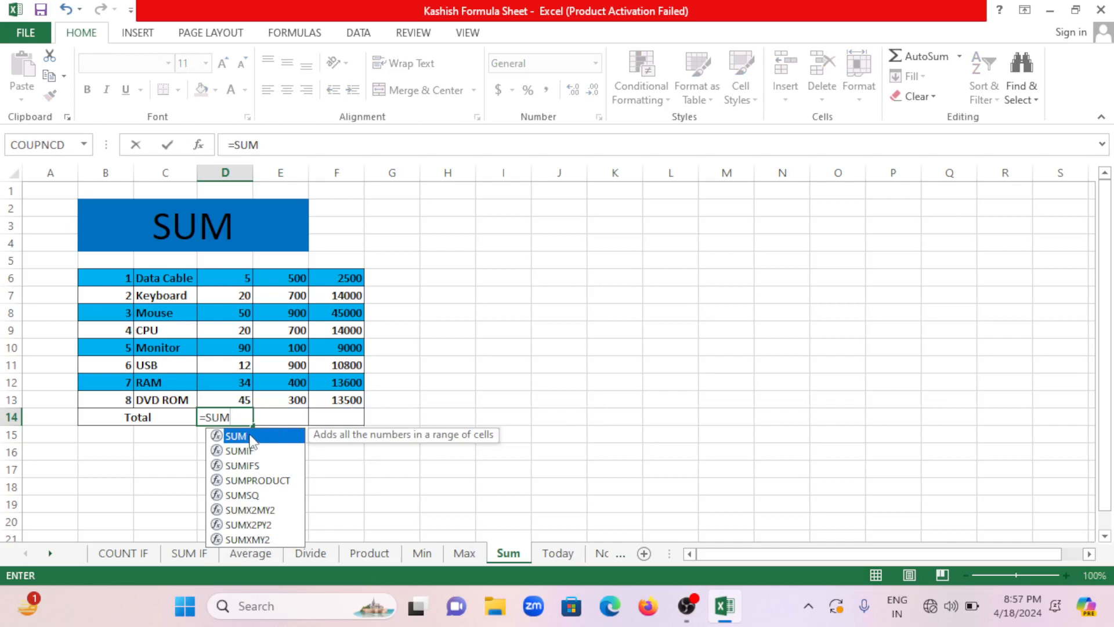
{"action": "double_click", "coordinate": [249, 437]}
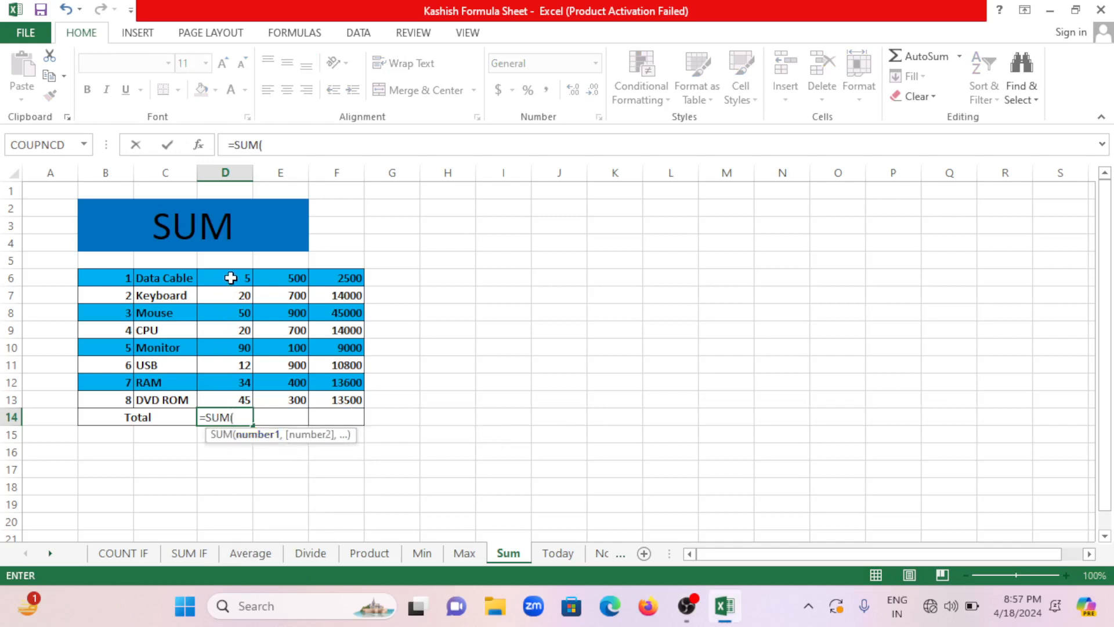
{"action": "left_click_drag", "start_coordinate": [229, 277], "coordinate": [227, 404]}
{"action": "type", "text": ")"}
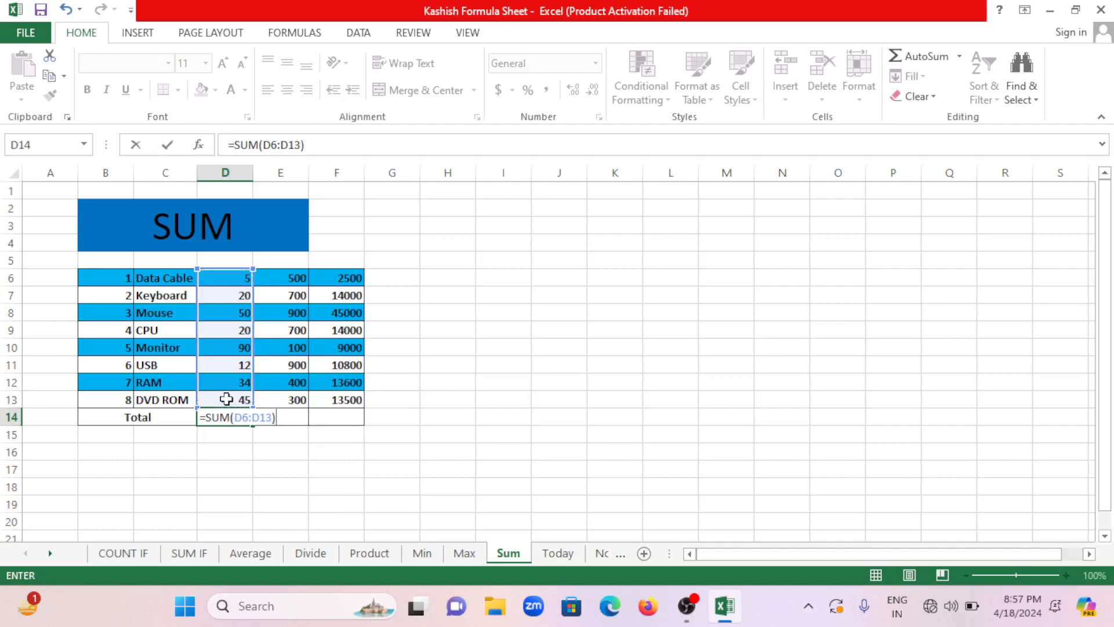
{"action": "key", "text": "Return"}
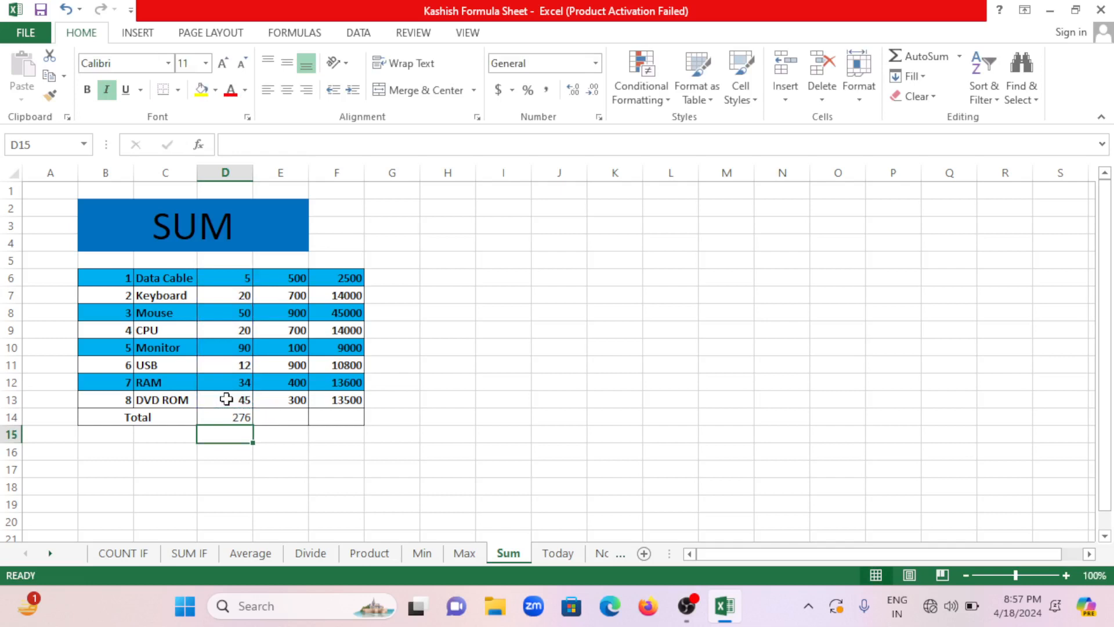
Enter SUM formulas in the Total row that add E6:E13 in cell E14 and F6:F13 in cell F14
{"action": "left_click", "coordinate": [283, 413]}
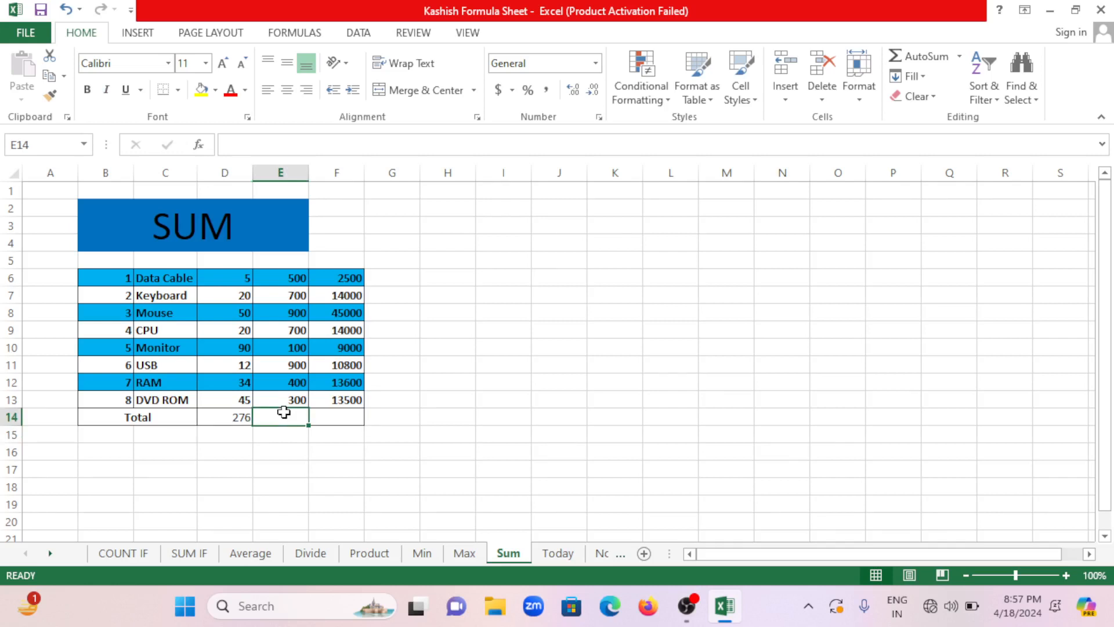
{"action": "key", "text": "alt+equal"}
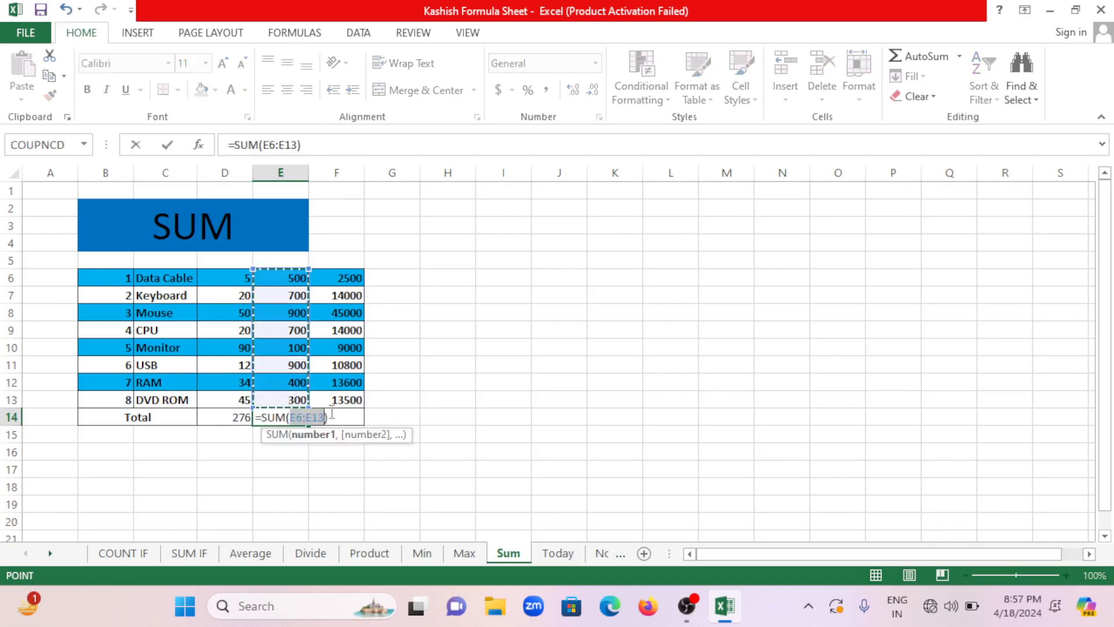
{"action": "left_click", "coordinate": [333, 416]}
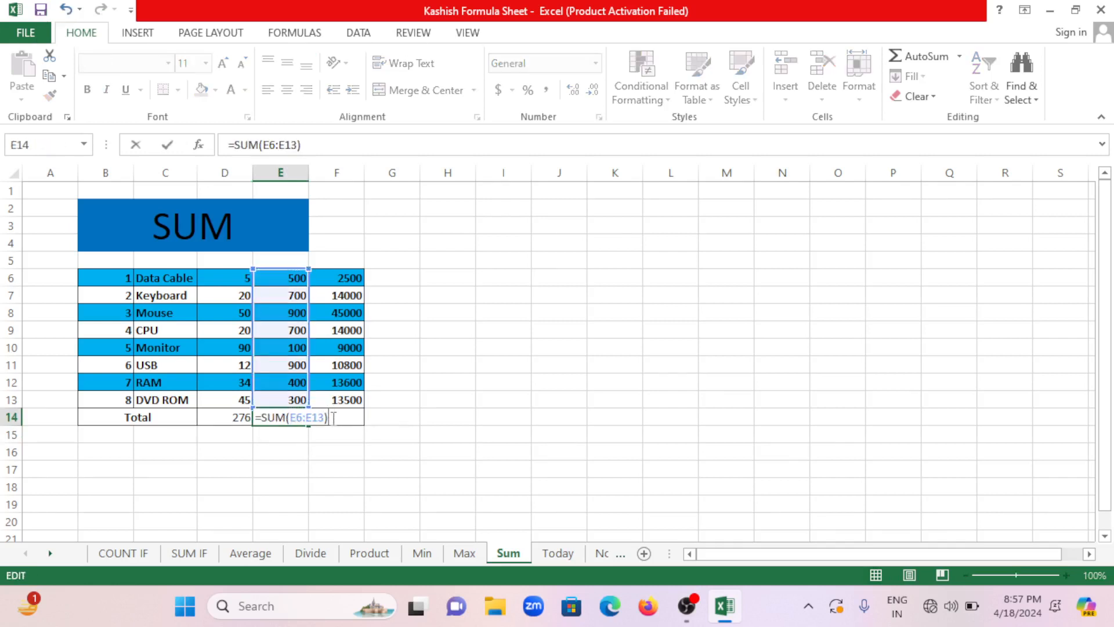
{"action": "key", "text": "Return"}
{"action": "left_click", "coordinate": [333, 418]}
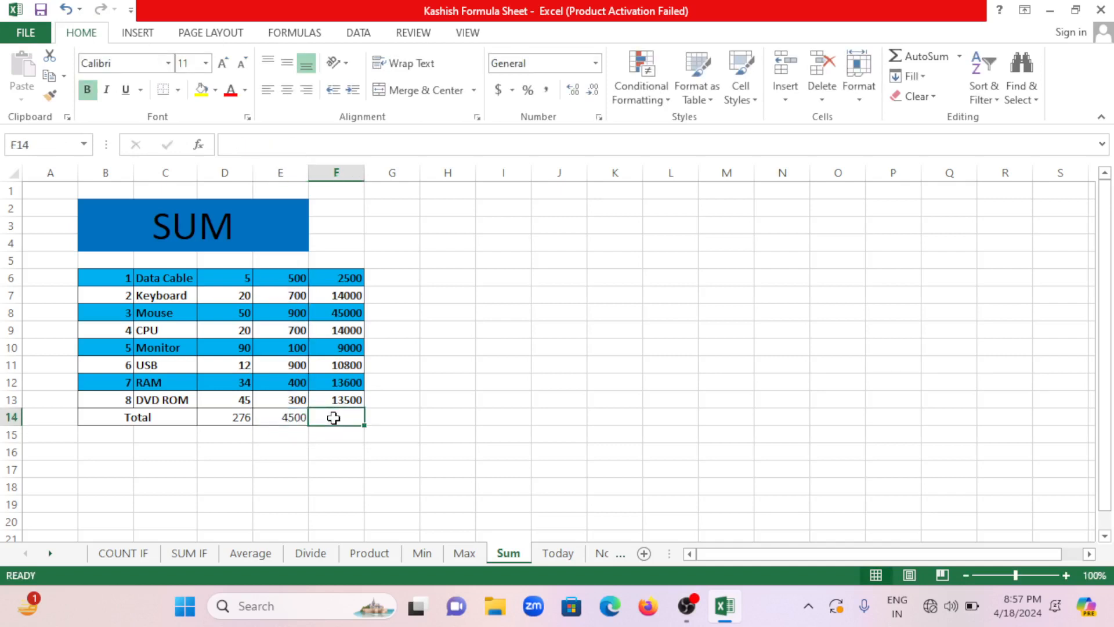
{"action": "key", "text": "alt+equal"}
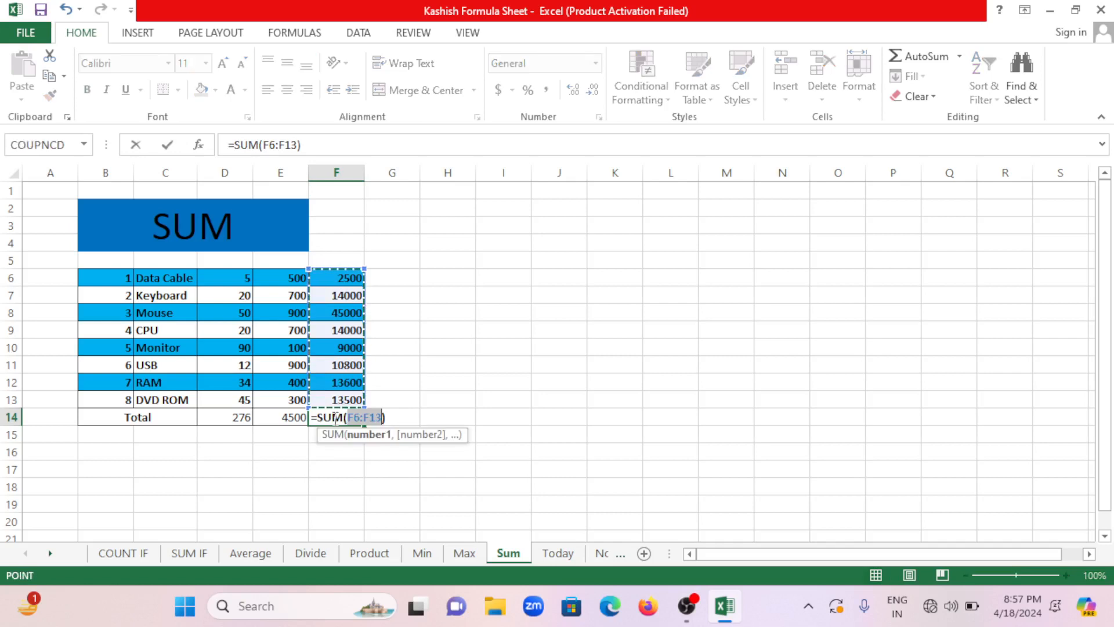
{"action": "key", "text": "Return"}
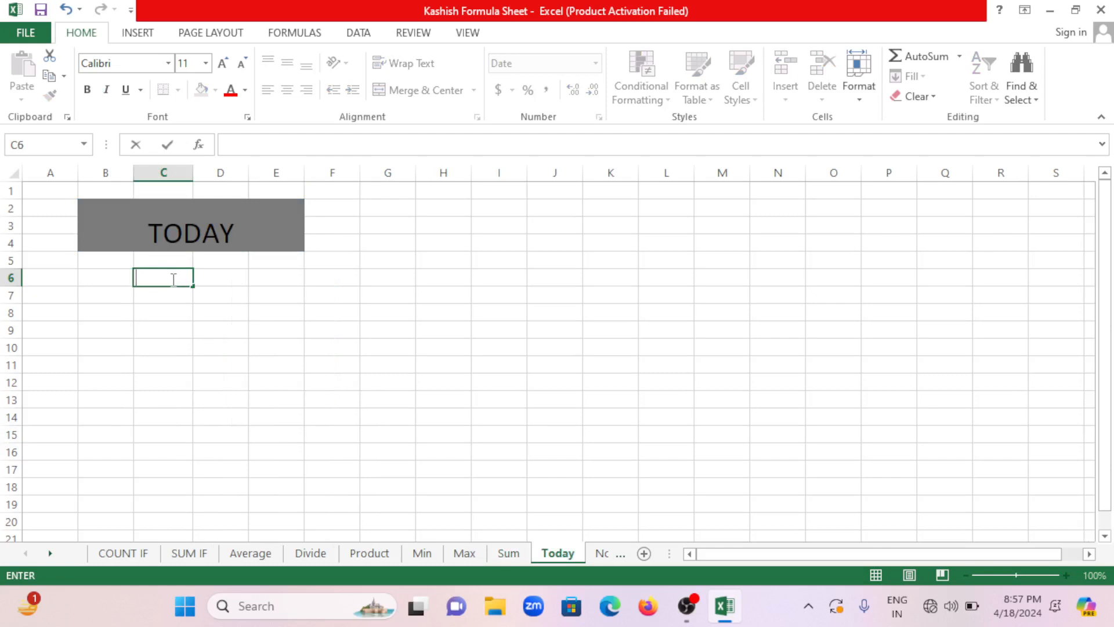
On the Today sheet, enter a TODAY formula in C6 that returns the current date
{"action": "type", "text": "="}
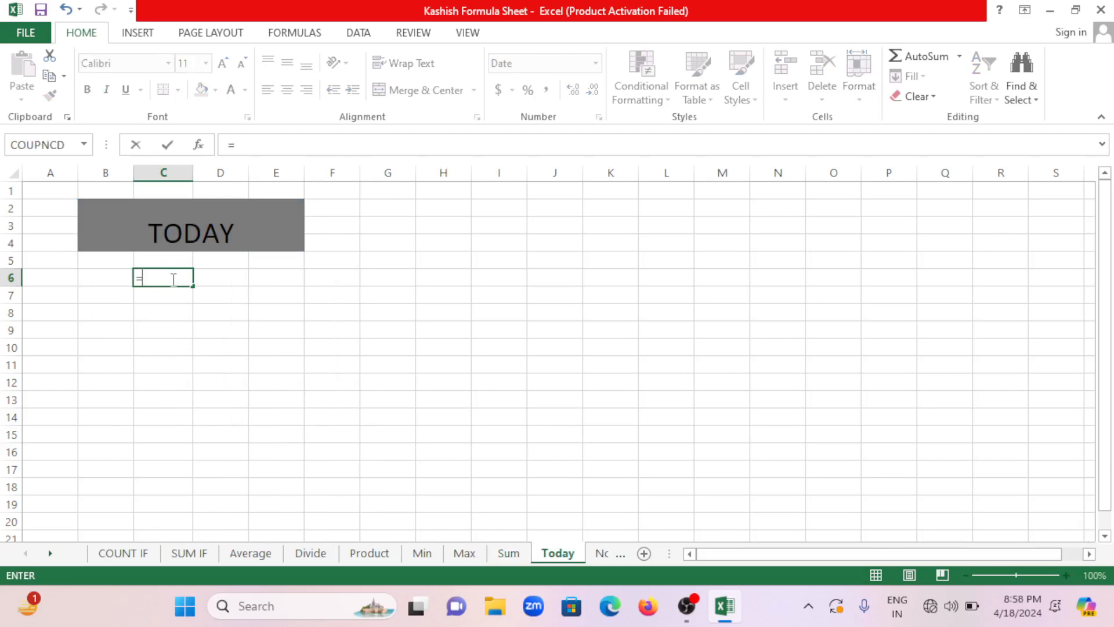
{"action": "type", "text": "TODAY"}
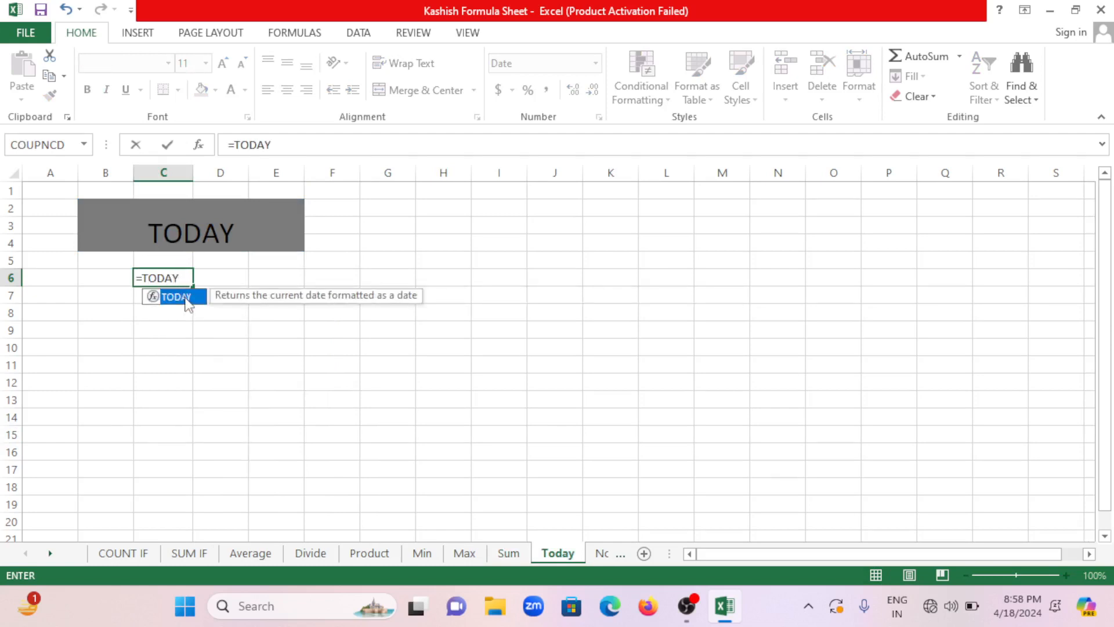
{"action": "double_click", "coordinate": [184, 298]}
{"action": "type", "text": ")"}
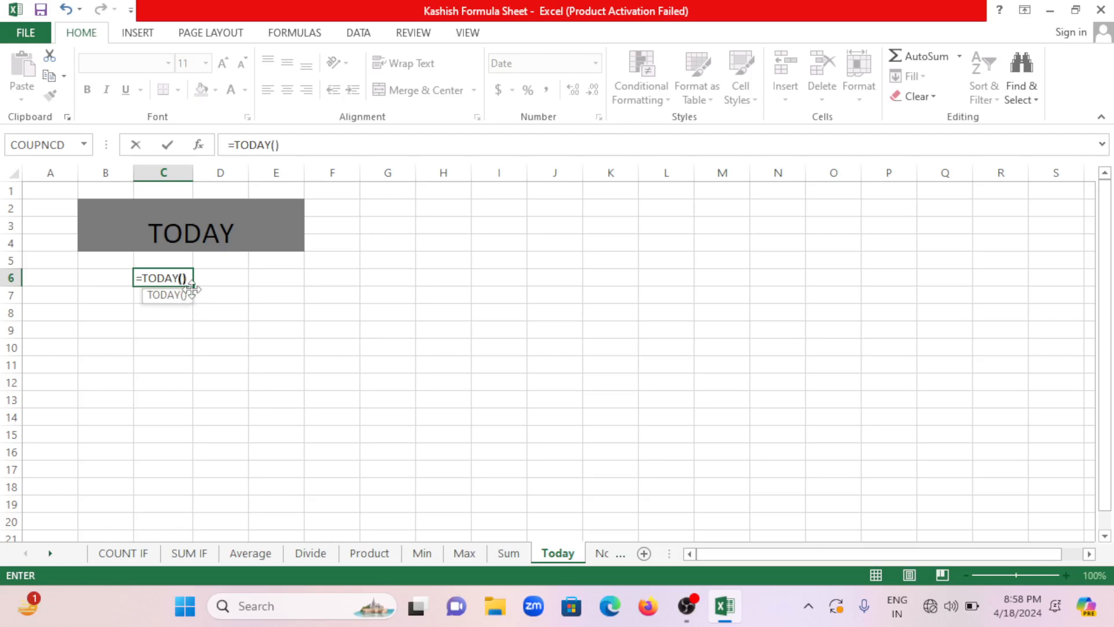
{"action": "key", "text": "Return"}
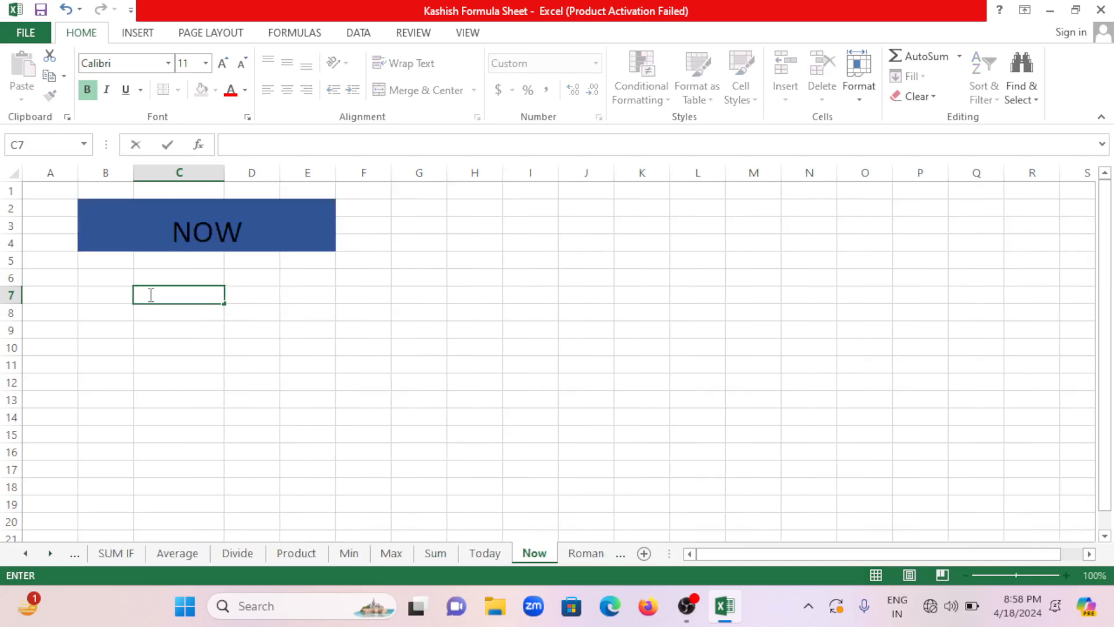
On the Now sheet, enter a NOW formula in C7 that returns the current date and time
{"action": "type", "text": "=NOW"}
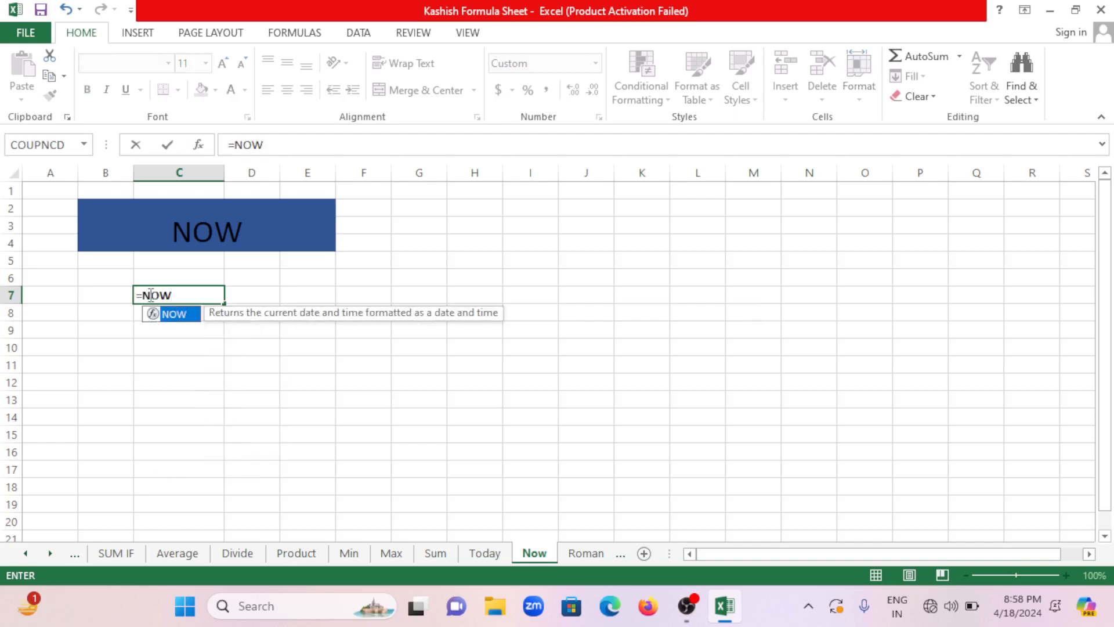
{"action": "type", "text": "("}
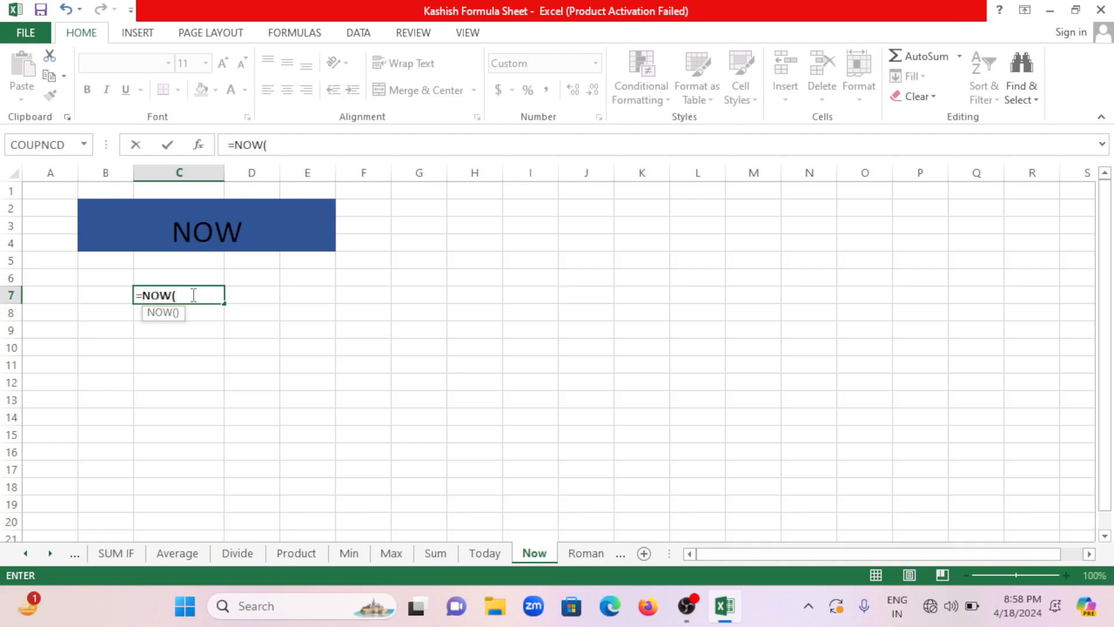
{"action": "type", "text": ")"}
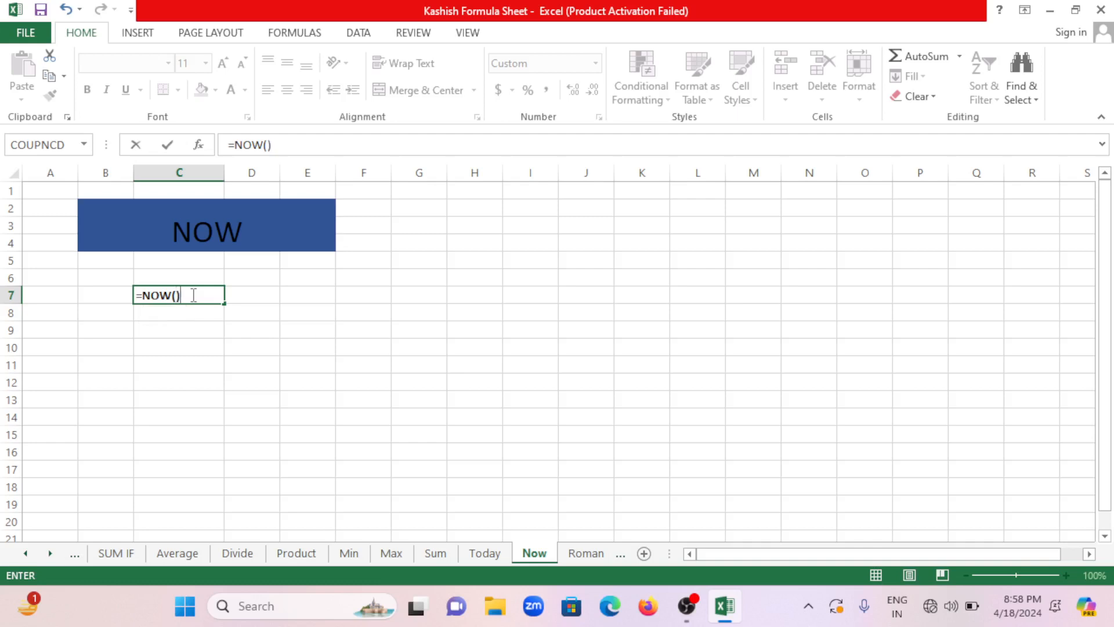
{"action": "key", "text": "Return"}
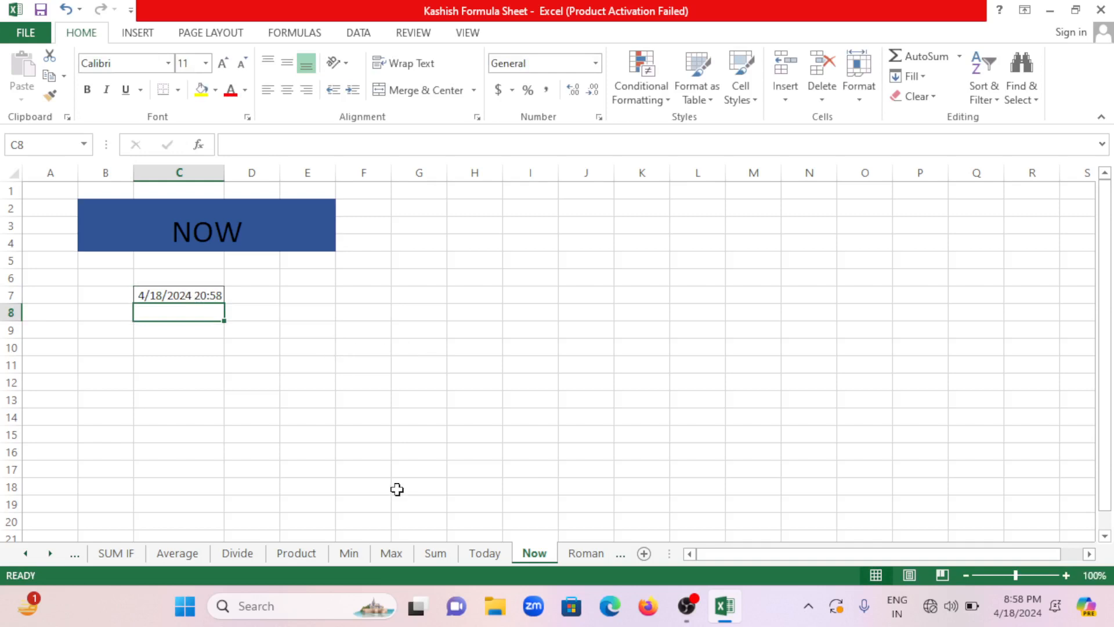
On the Roman sheet, enter a ROMAN formula in E7 that converts the number in B7
{"action": "left_click", "coordinate": [618, 555]}
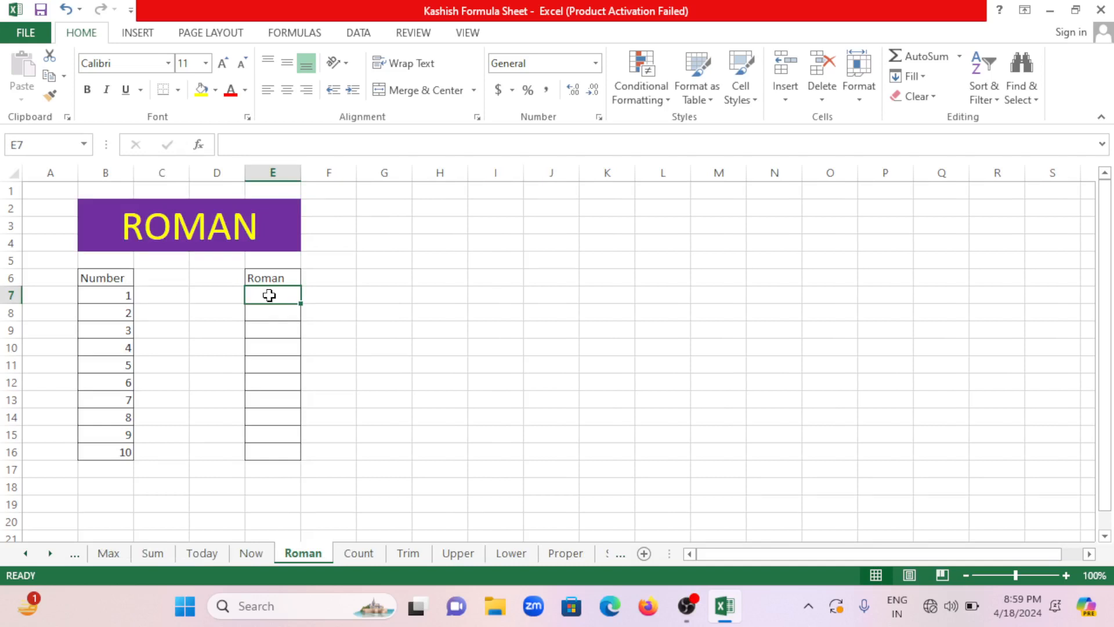
{"action": "type", "text": "=ROMA"}
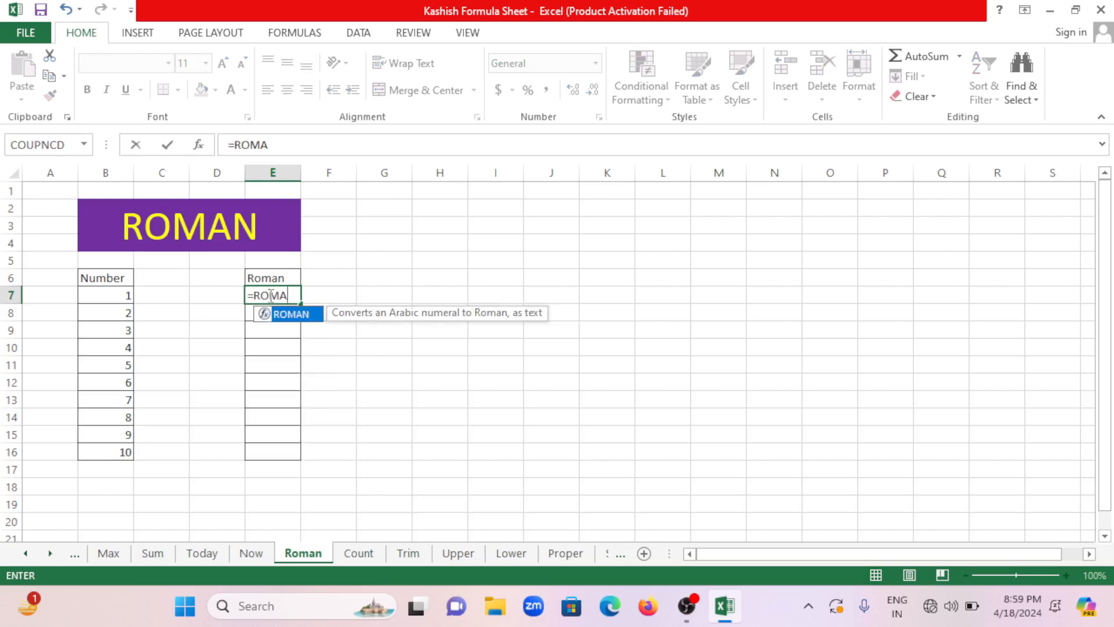
{"action": "type", "text": "N"}
{"action": "double_click", "coordinate": [295, 318]}
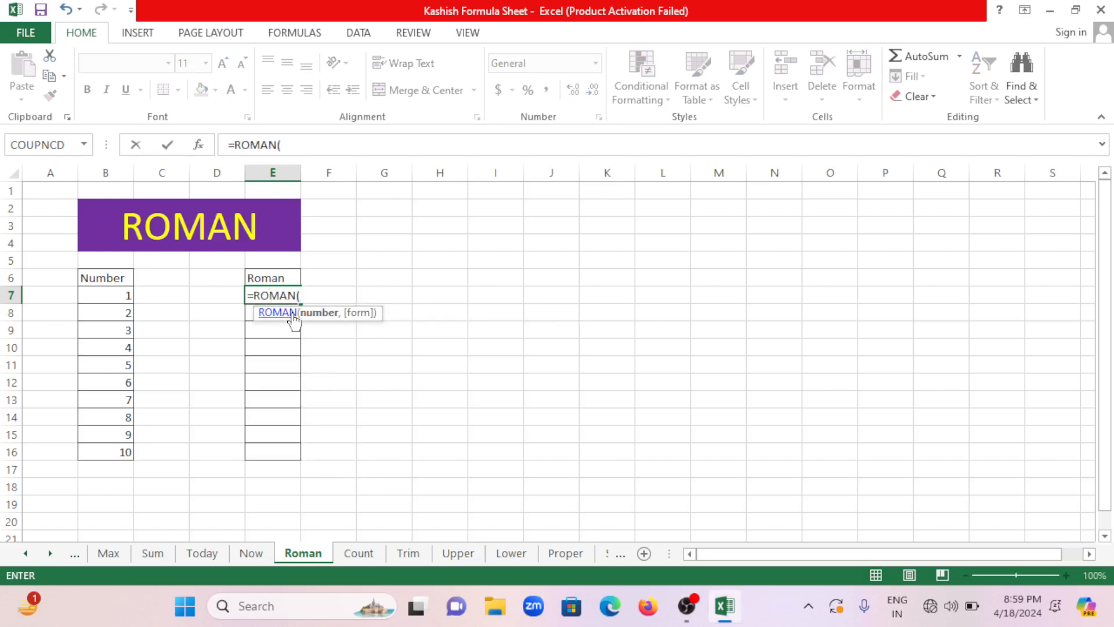
{"action": "left_click", "coordinate": [120, 292]}
{"action": "type", "text": ")"}
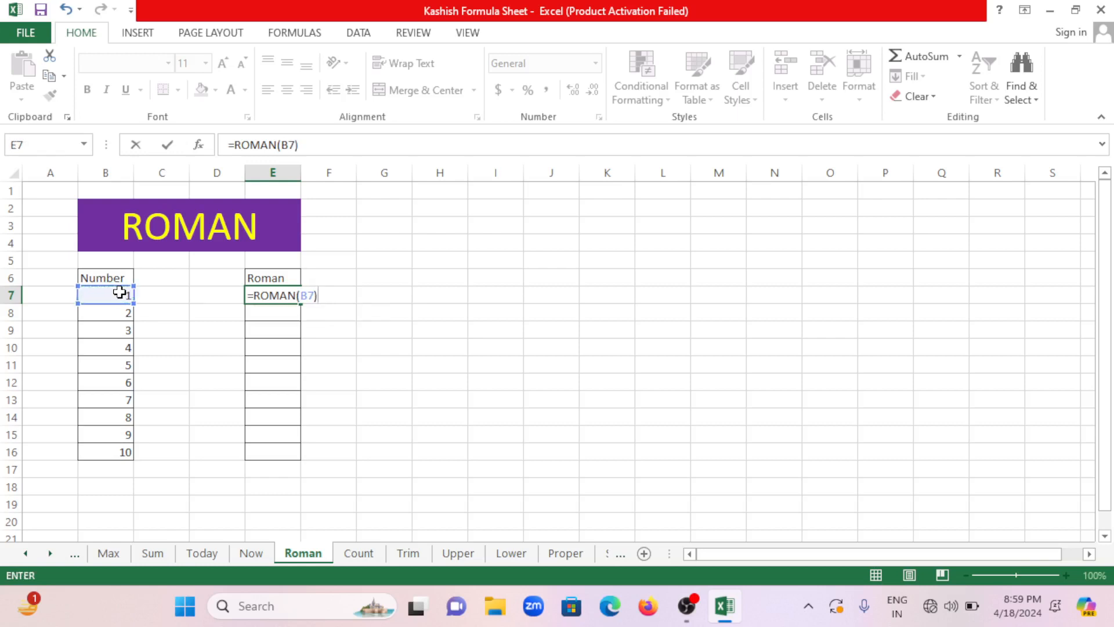
{"action": "key", "text": "Return"}
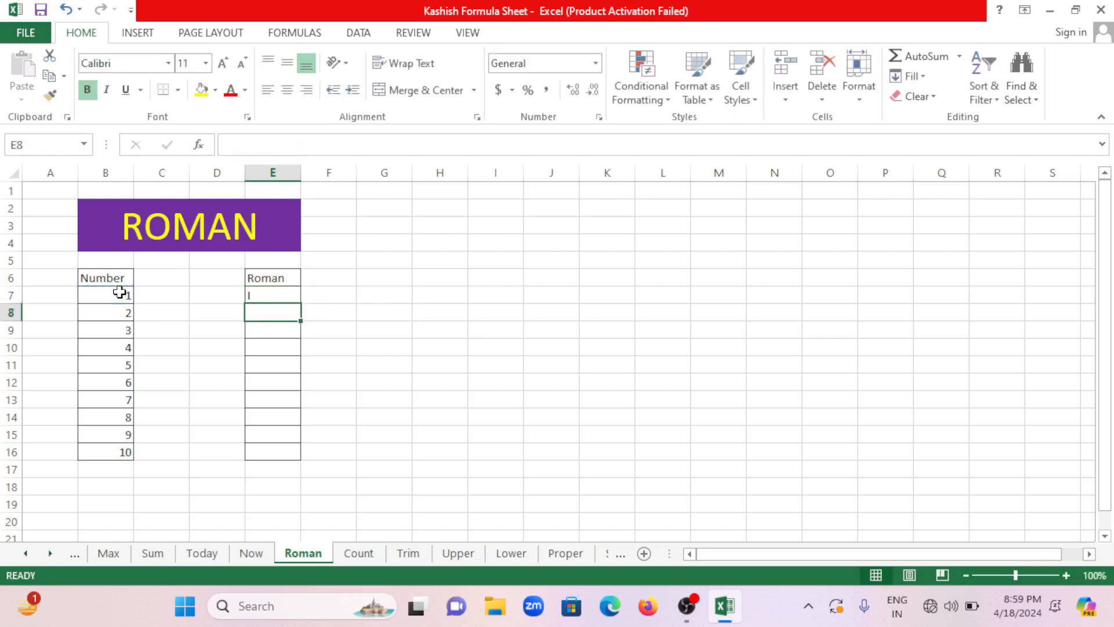
Fill the ROMAN formula from E7 down to E16 to convert the remaining numbers
{"action": "left_click", "coordinate": [280, 297]}
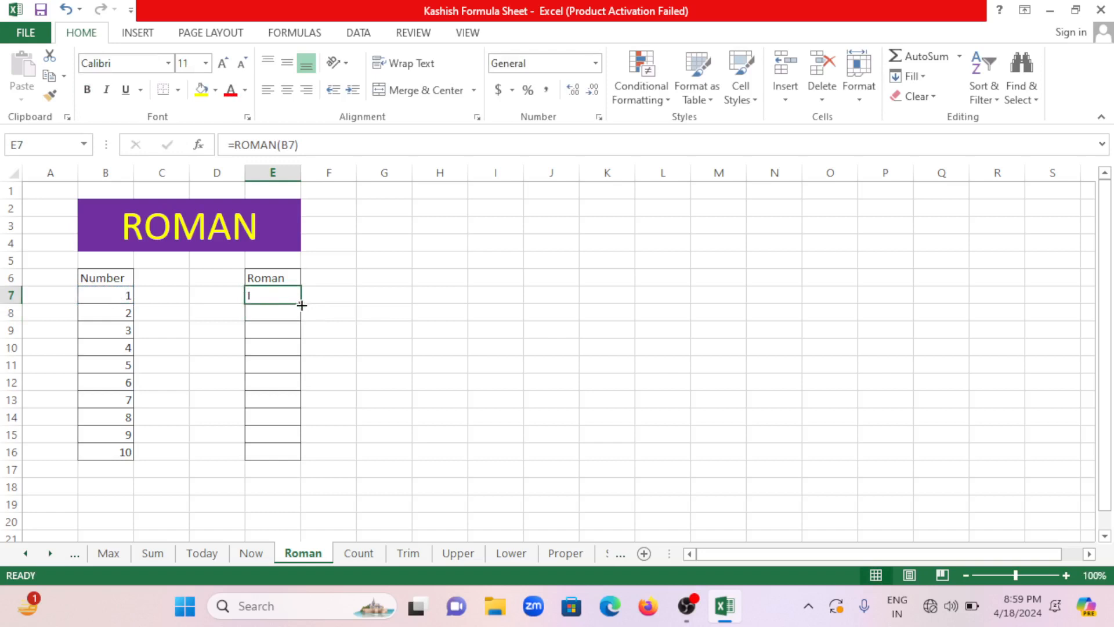
{"action": "left_click_drag", "start_coordinate": [302, 305], "coordinate": [296, 457]}
{"action": "left_click", "coordinate": [342, 341]}
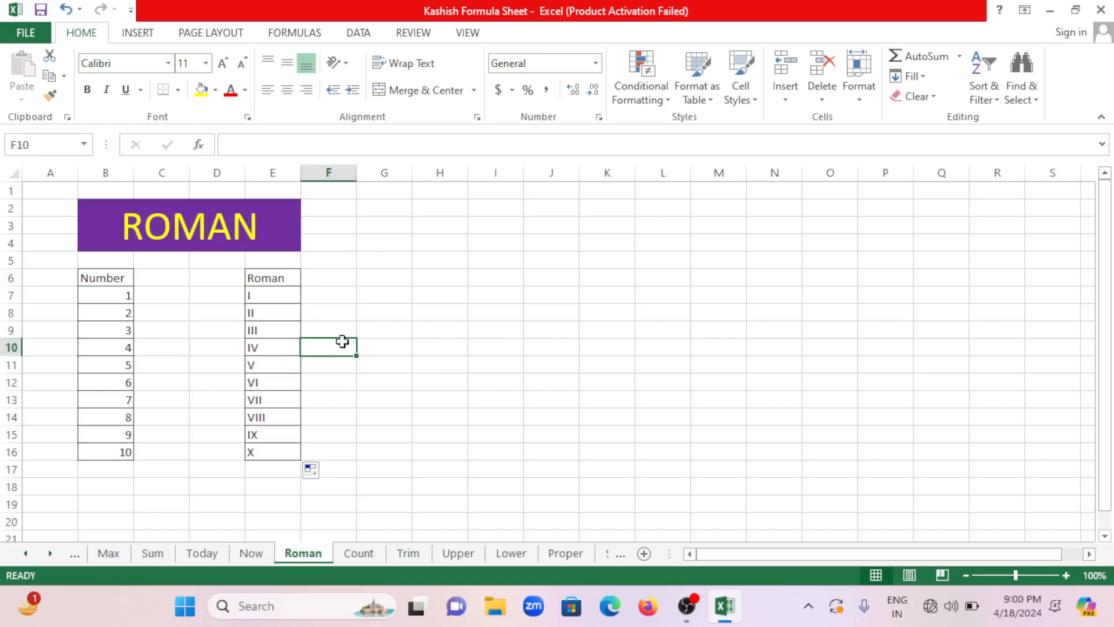
On the Count sheet, enter a COUNT formula in D17 that counts the numeric cells in D6:D15
{"action": "key", "text": "ctrl+Page_Down"}
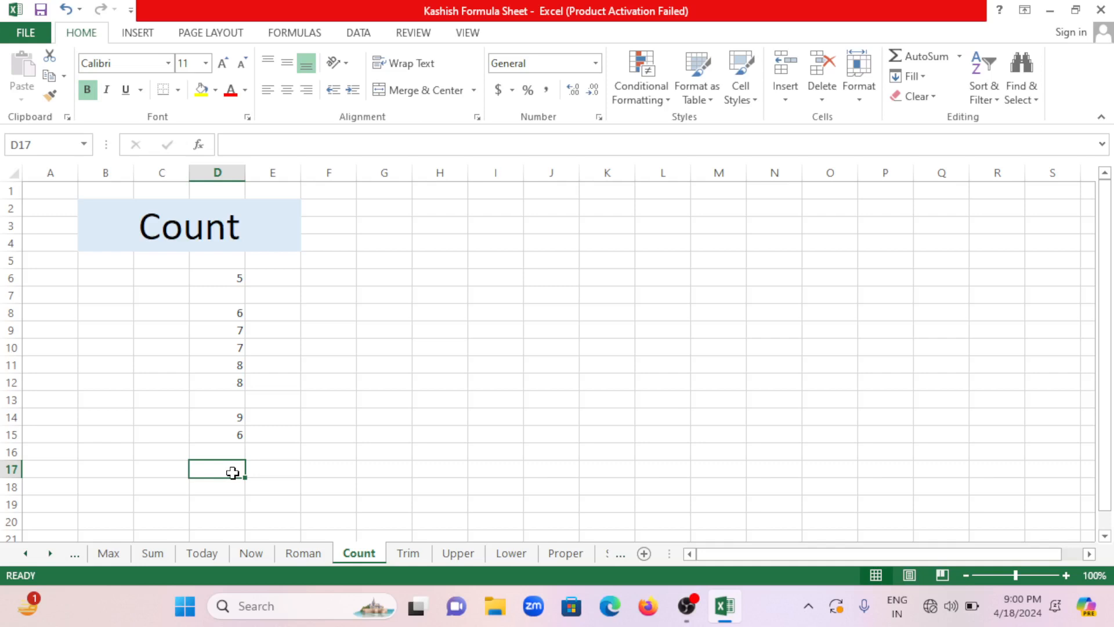
{"action": "type", "text": "=COUNT"}
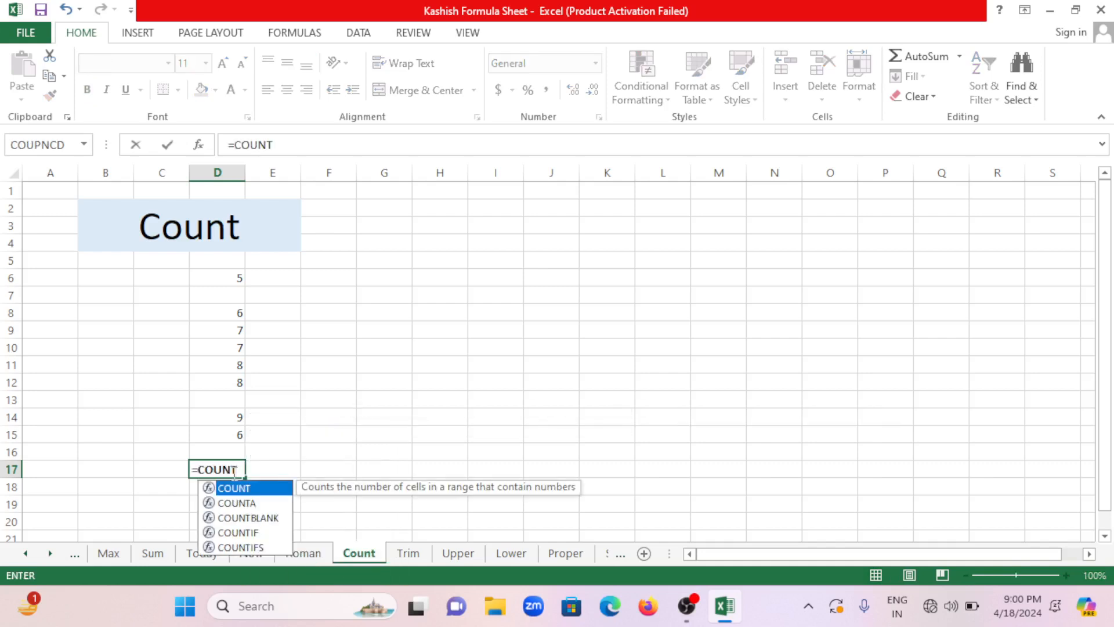
{"action": "double_click", "coordinate": [273, 488]}
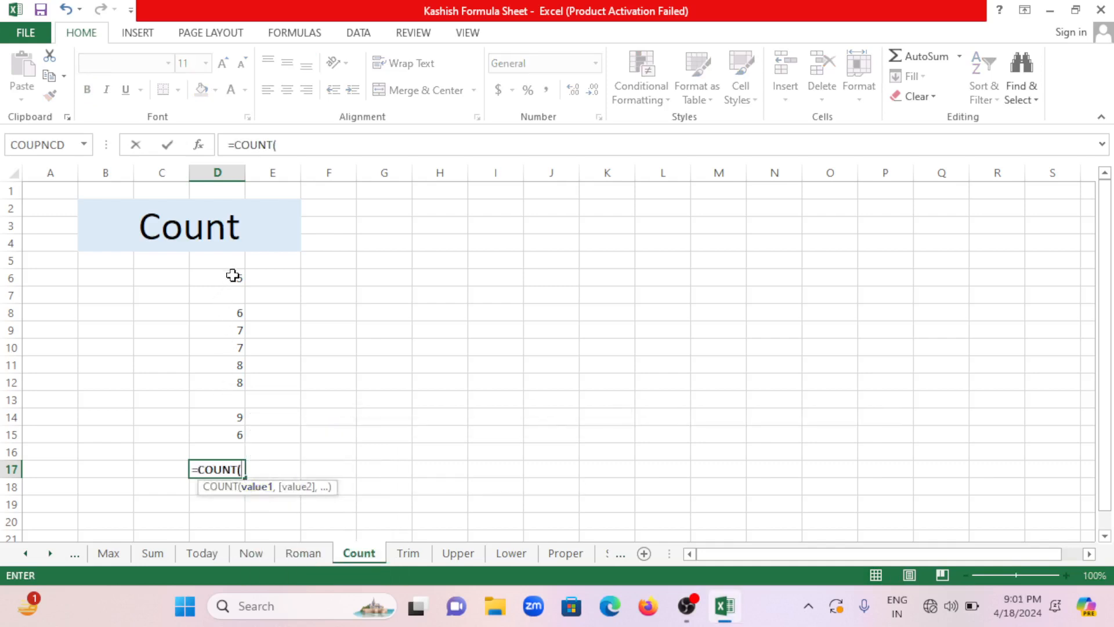
{"action": "left_click_drag", "start_coordinate": [232, 276], "coordinate": [231, 436]}
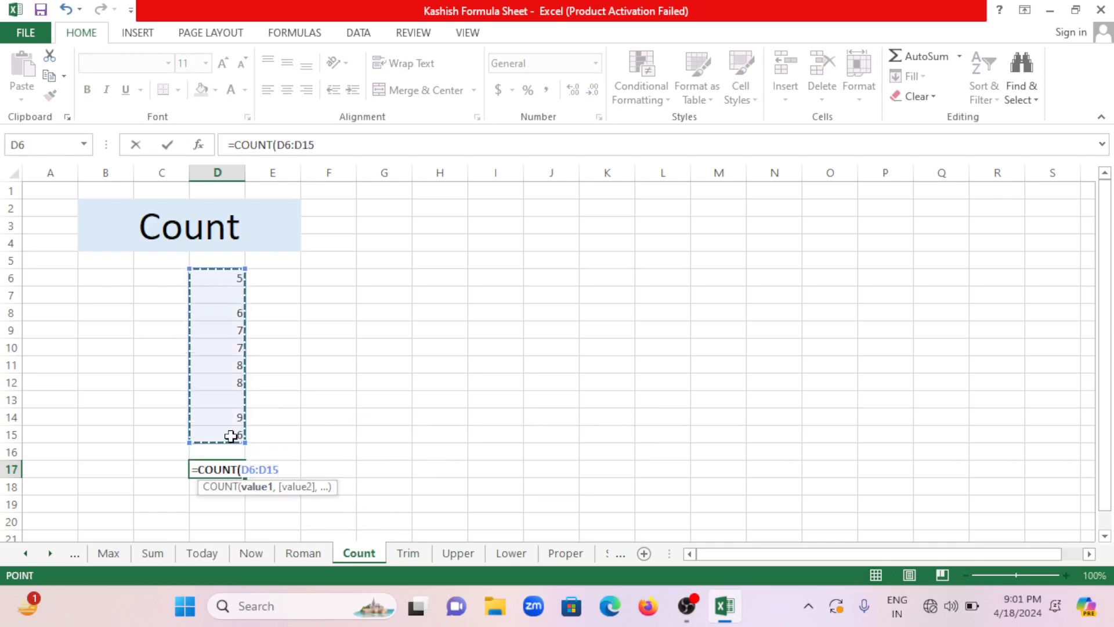
{"action": "type", "text": ")"}
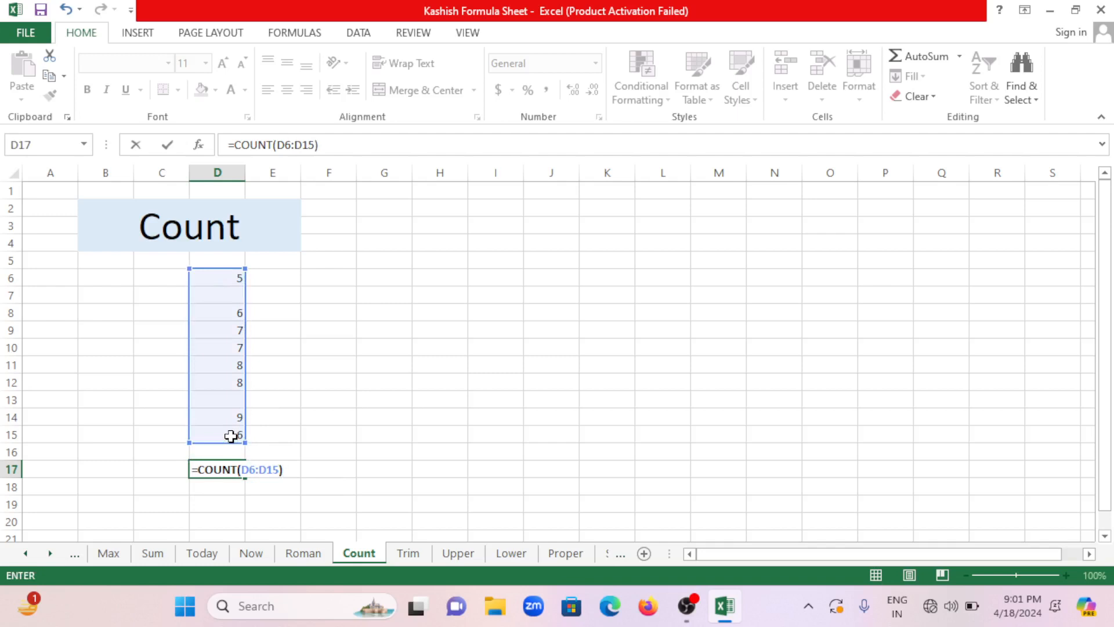
{"action": "key", "text": "Return"}
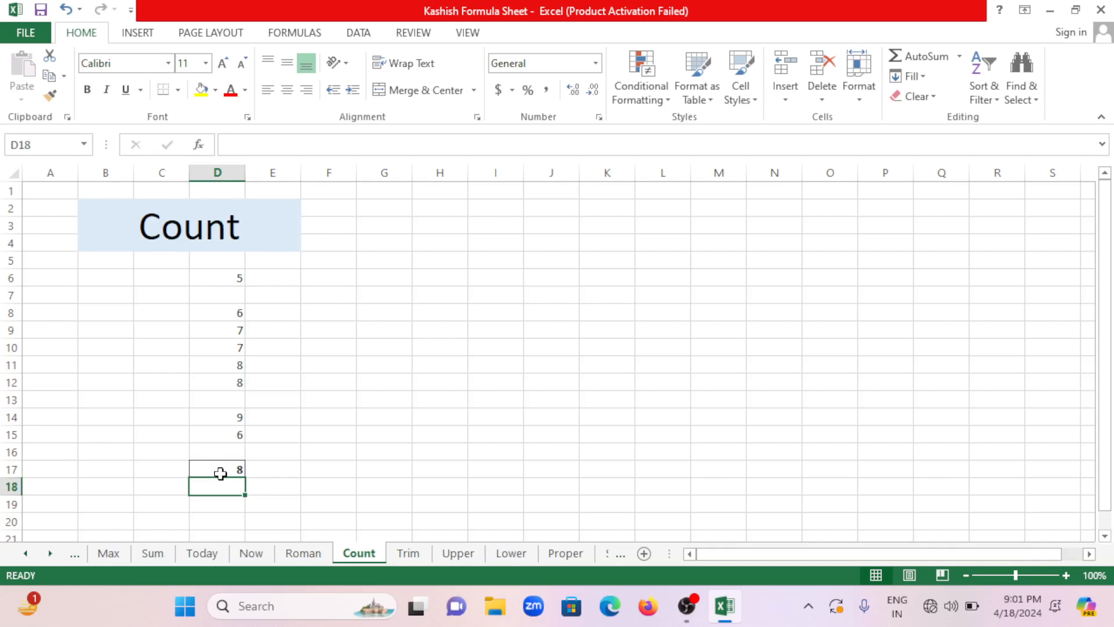
On the Trim sheet, enter a TRIM formula in C9 that removes the extra spaces from the text in C6
{"action": "key", "text": "ctrl+Page_Down"}
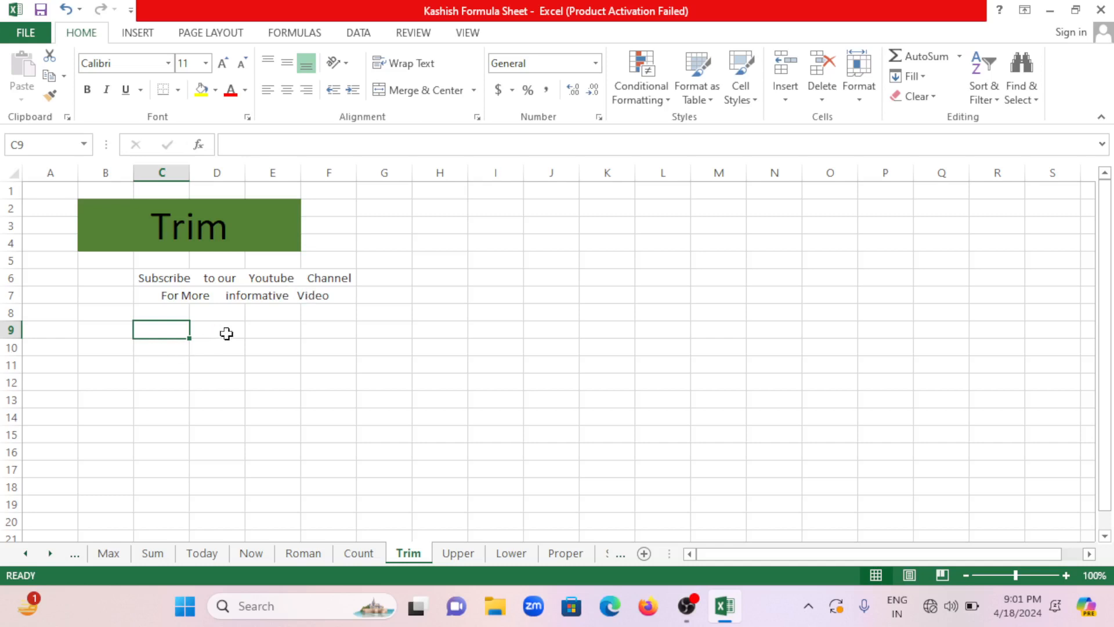
{"action": "type", "text": "=TRIM"}
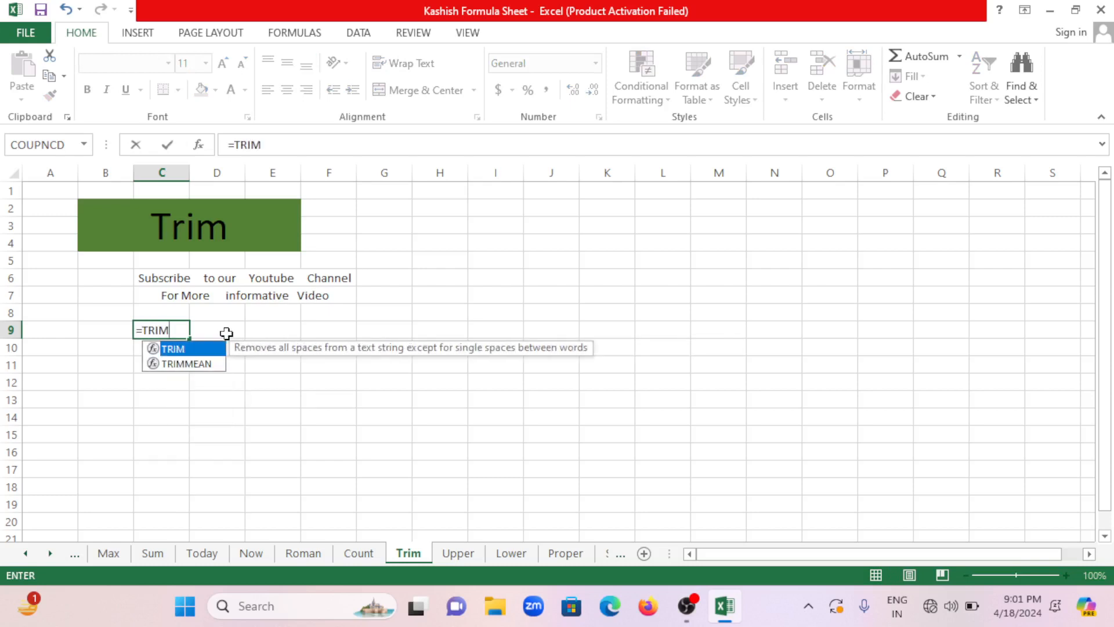
{"action": "double_click", "coordinate": [220, 349]}
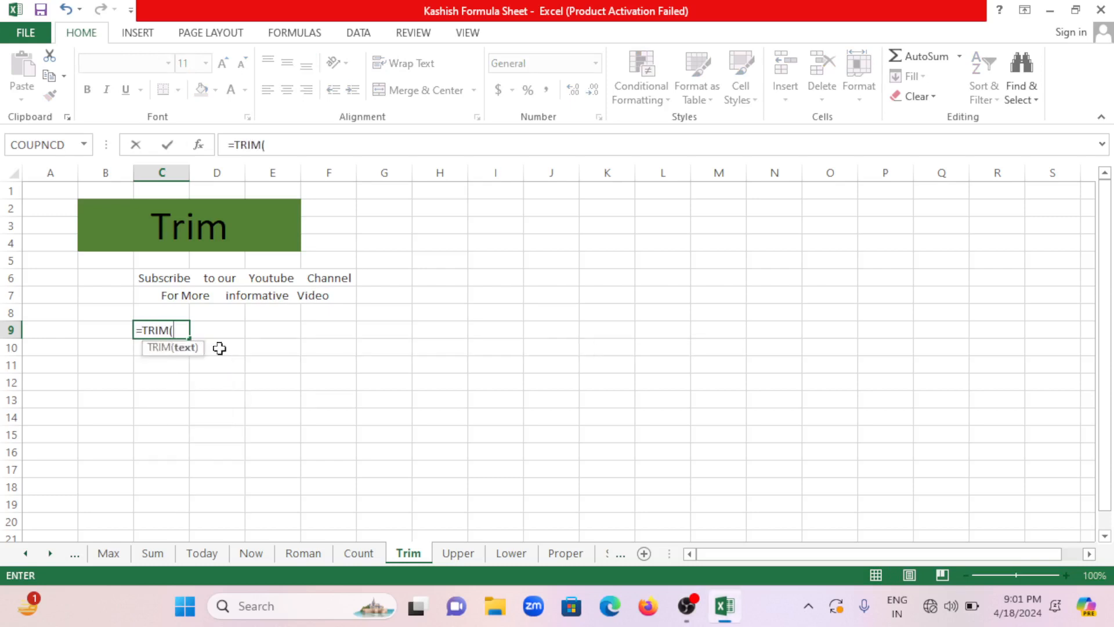
{"action": "left_click", "coordinate": [178, 279]}
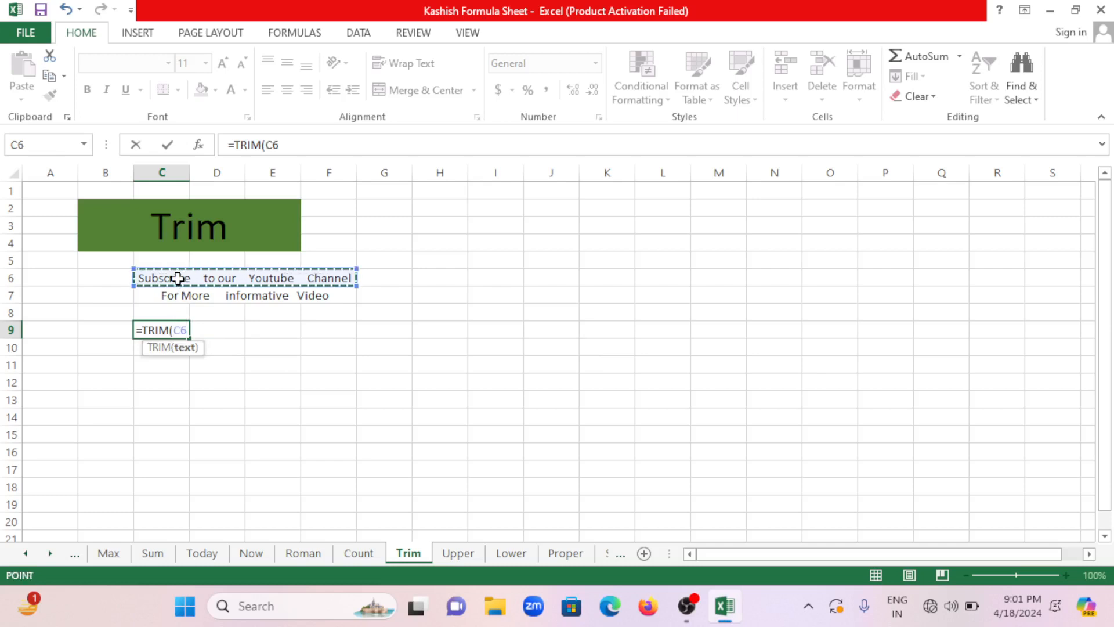
{"action": "type", "text": ")"}
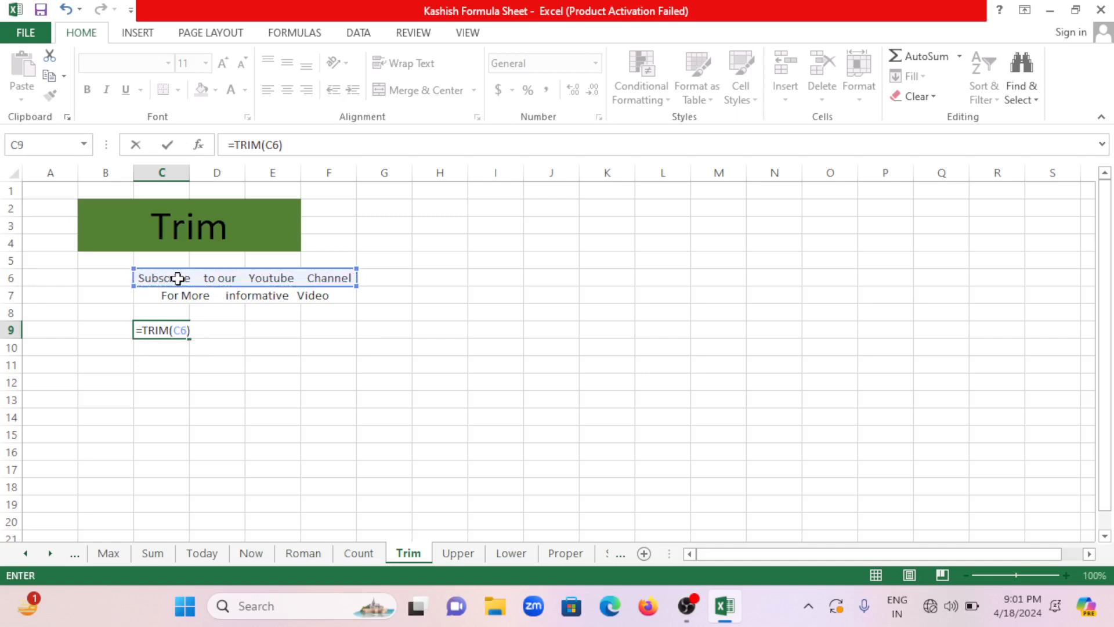
{"action": "key", "text": "Return"}
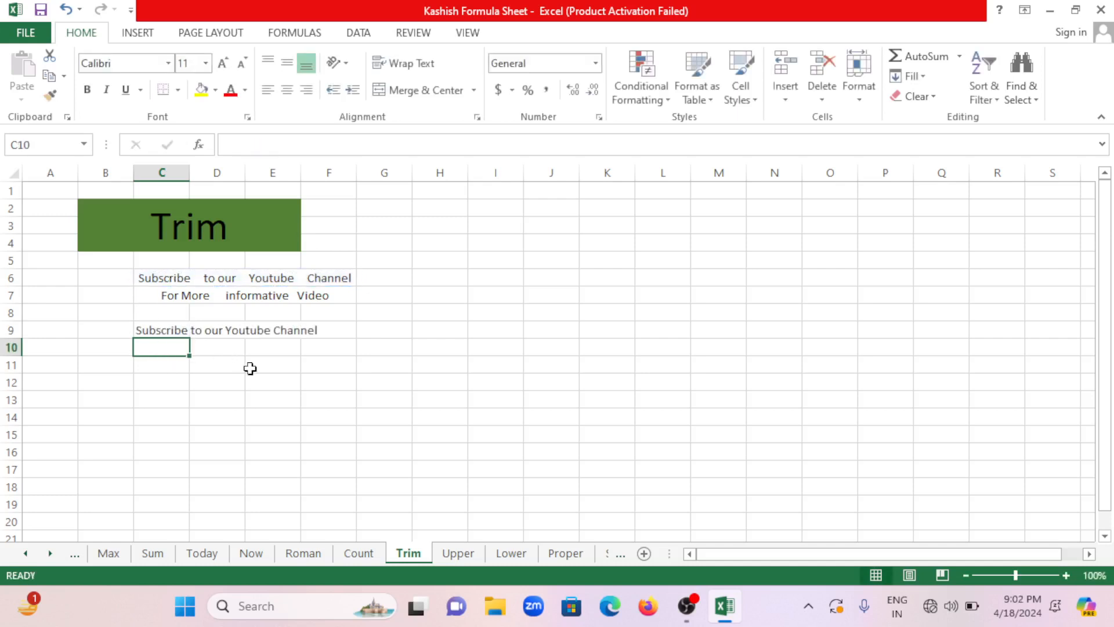
Make C10 on the Trim sheet bold and enter a TRIM formula there that removes the extra spaces from the text in C7
{"action": "key", "text": "ctrl+b"}
{"action": "type", "text": "=TRIM"}
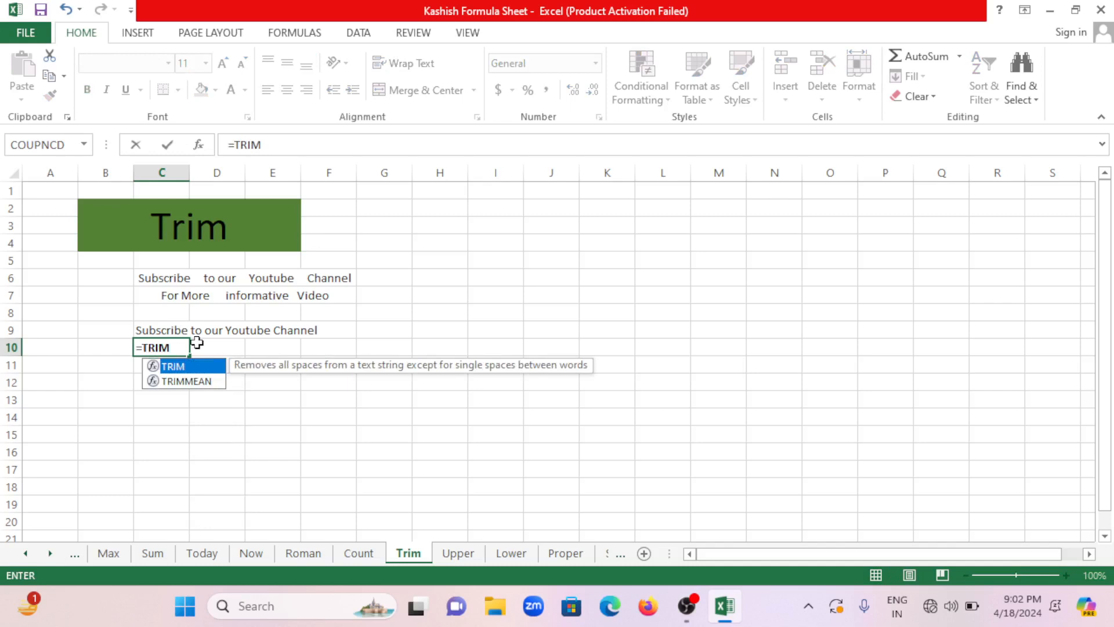
{"action": "type", "text": "("}
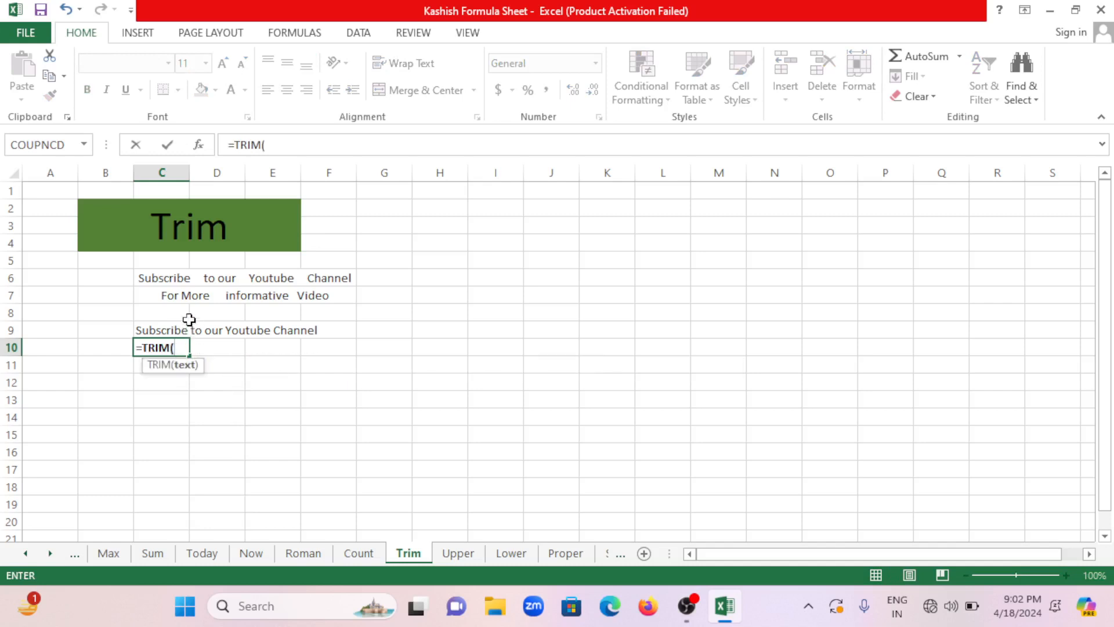
{"action": "left_click", "coordinate": [185, 297]}
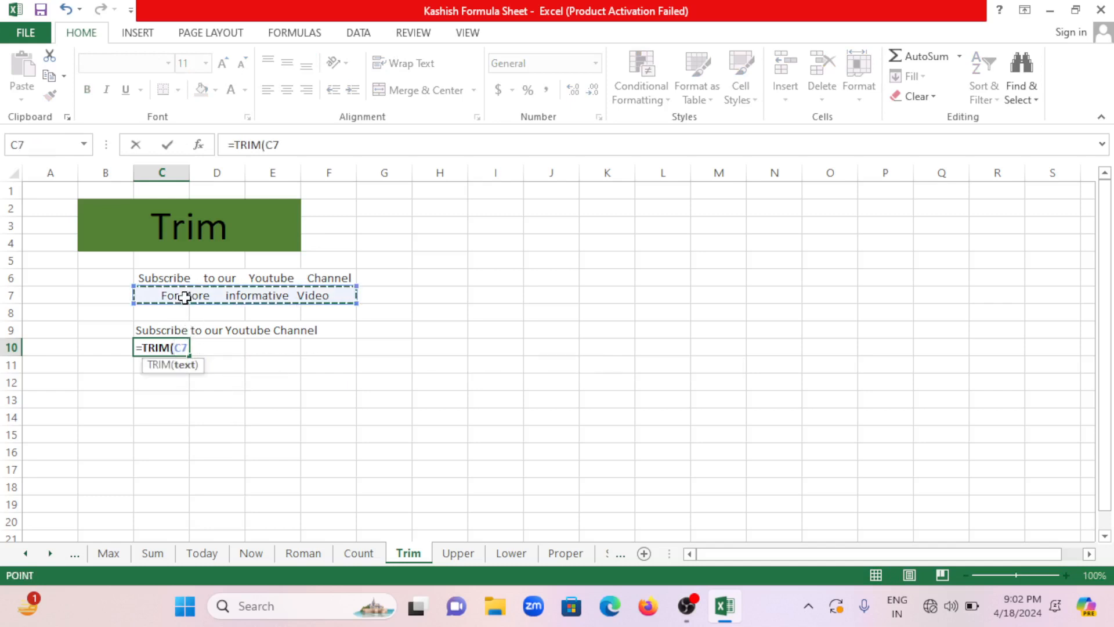
{"action": "type", "text": ")"}
{"action": "key", "text": "Return"}
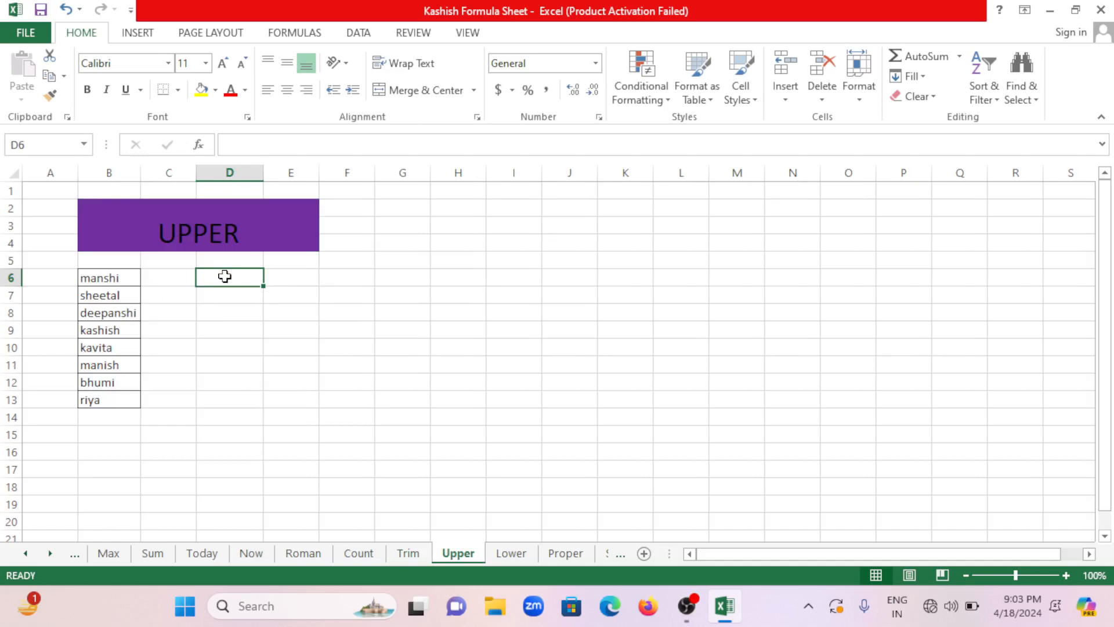
On the Upper sheet, enter an UPPER formula in D6 that converts the name in B6, and fill it down to D13
{"action": "type", "text": "=U"}
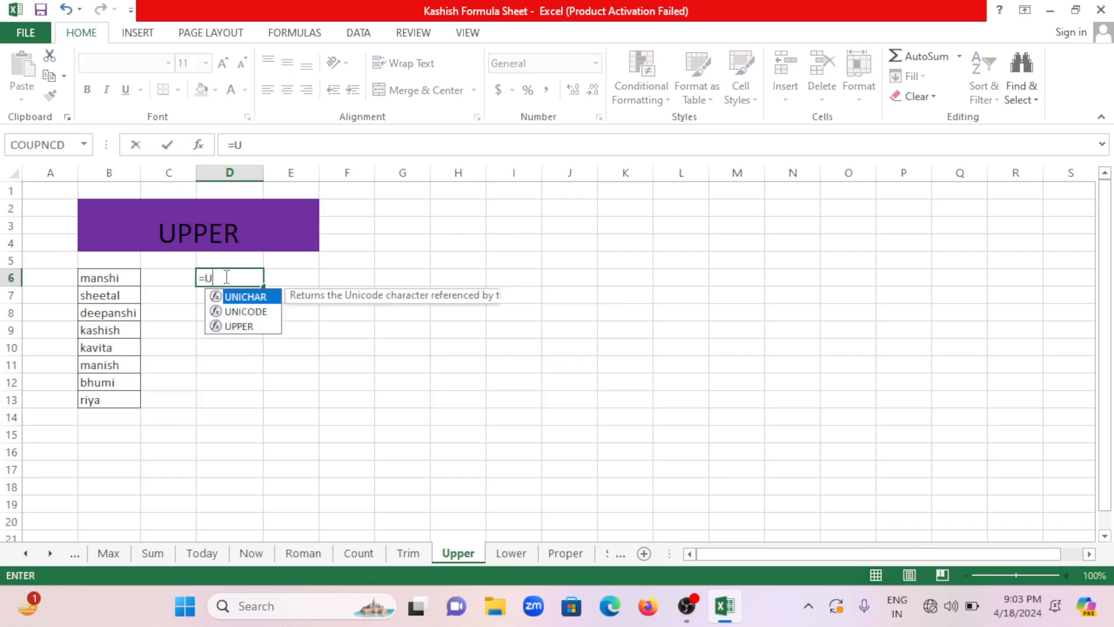
{"action": "type", "text": "PPER("}
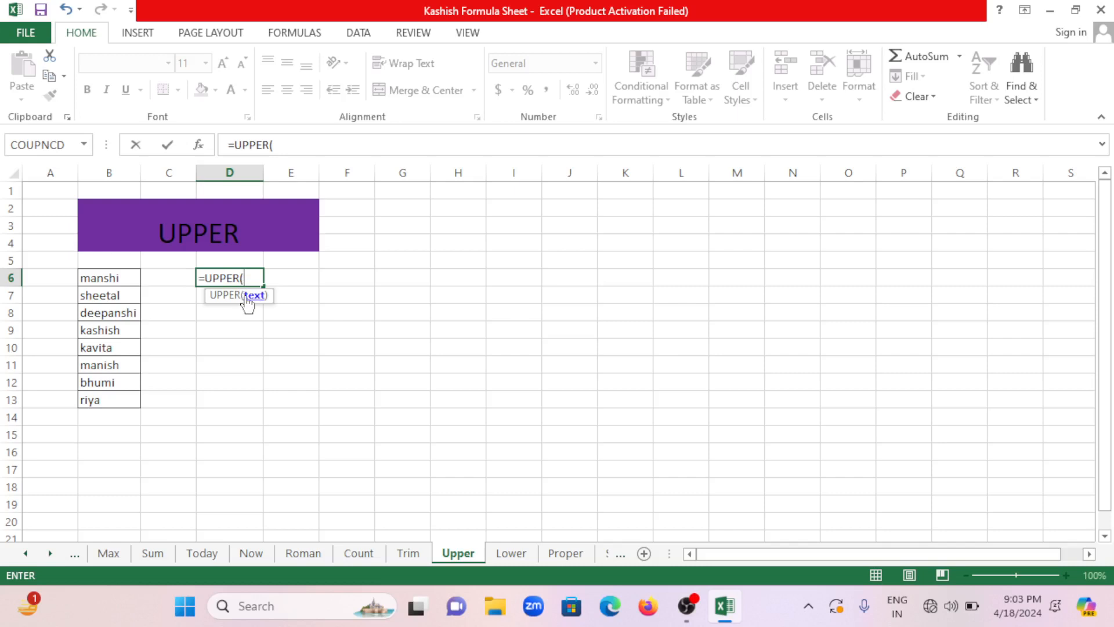
{"action": "left_click", "coordinate": [112, 278]}
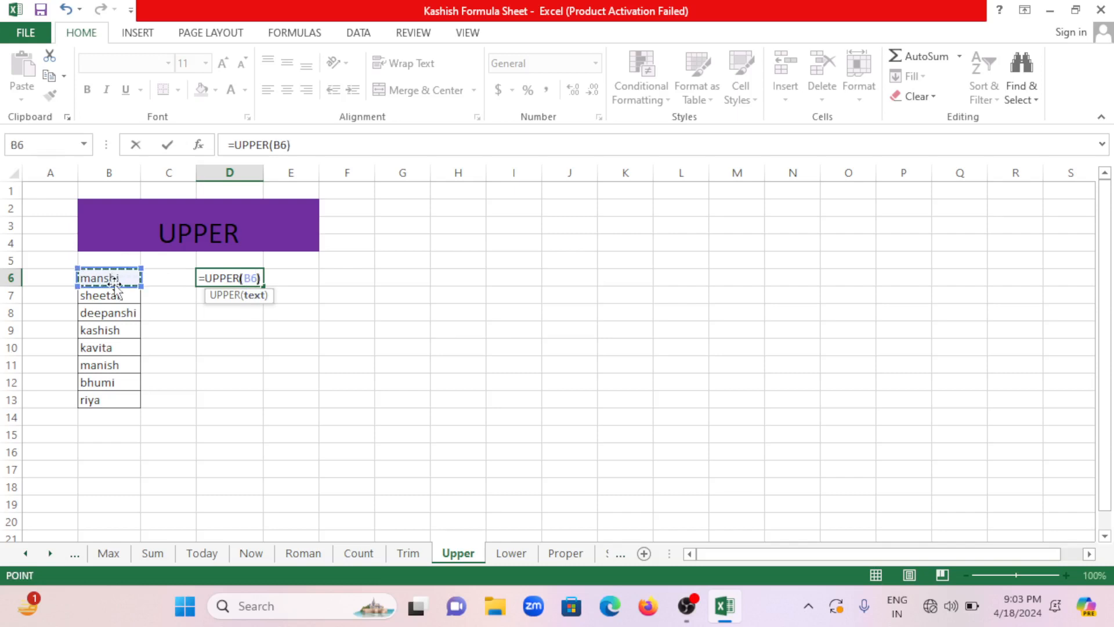
{"action": "type", "text": ")"}
{"action": "key", "text": "Return"}
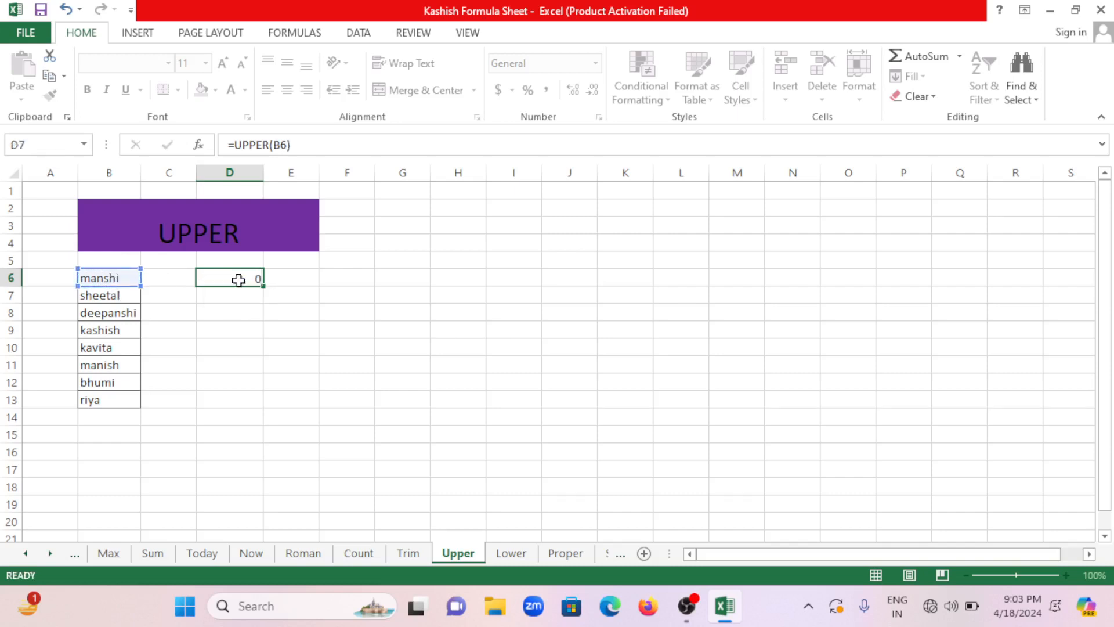
{"action": "left_click", "coordinate": [255, 279]}
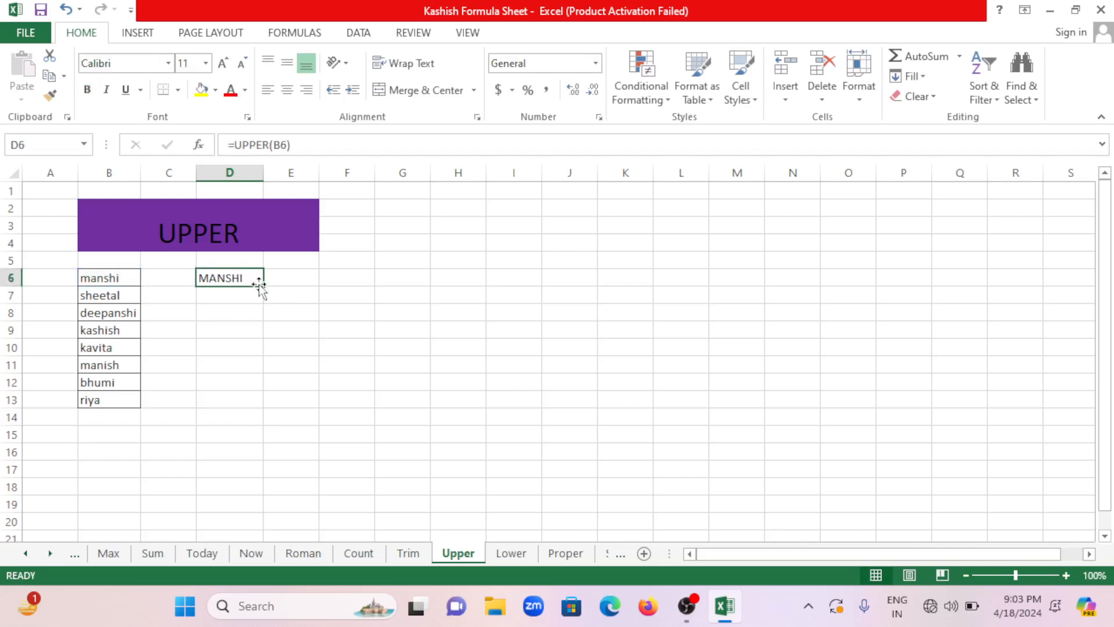
{"action": "left_click_drag", "start_coordinate": [261, 286], "coordinate": [262, 411]}
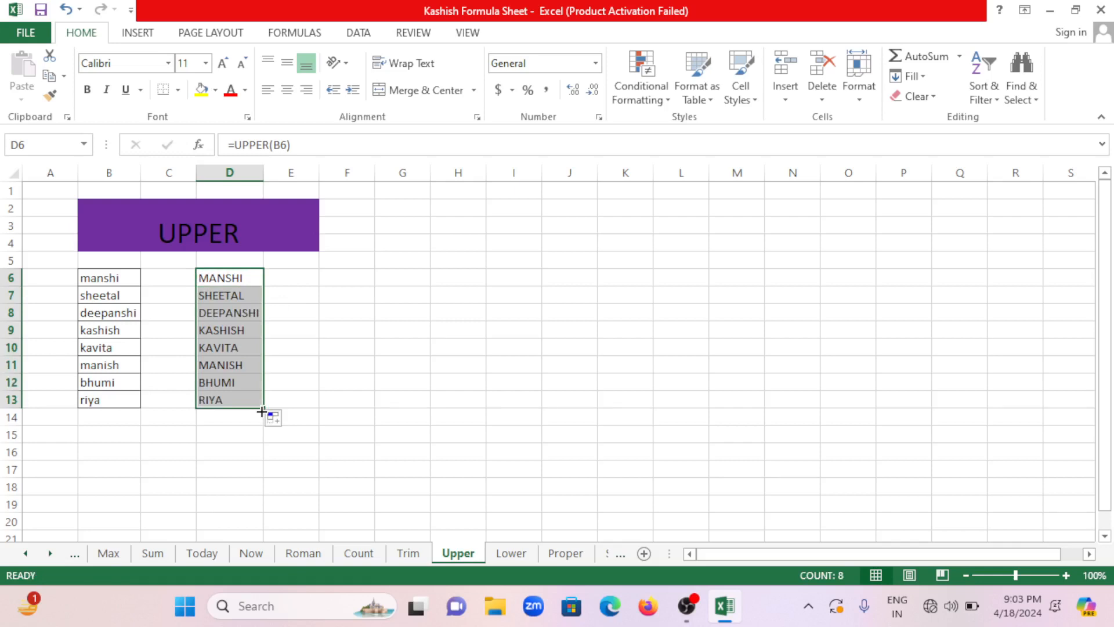
On the Lower sheet, enter a LOWER formula in E6 that converts the name in C6 to lowercase
{"action": "key", "text": "ctrl+Page_Down"}
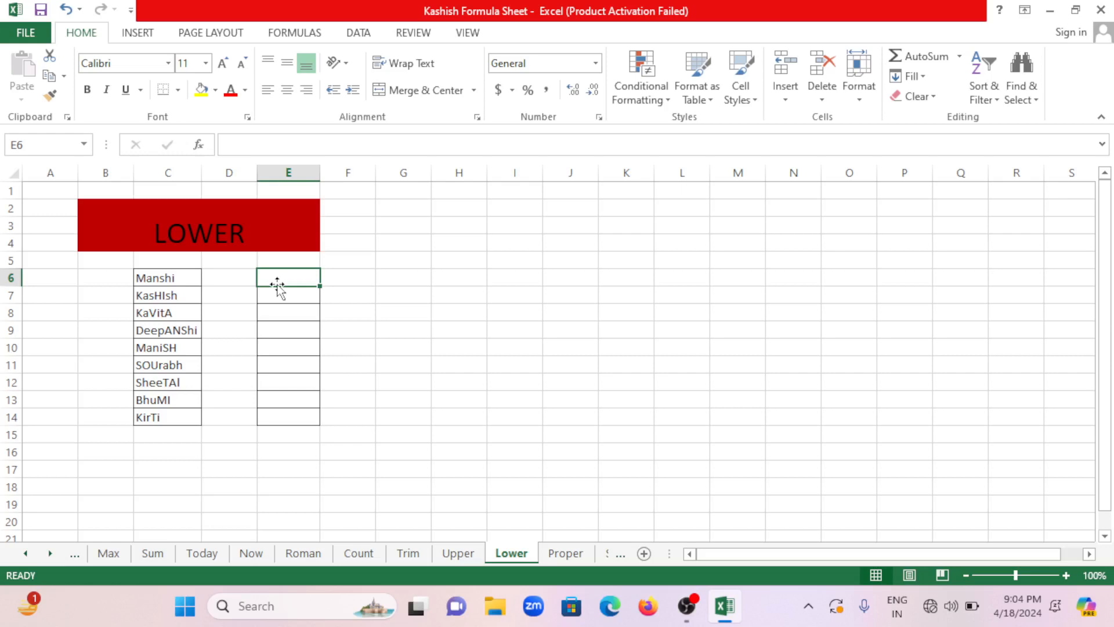
{"action": "type", "text": "=LOWER"}
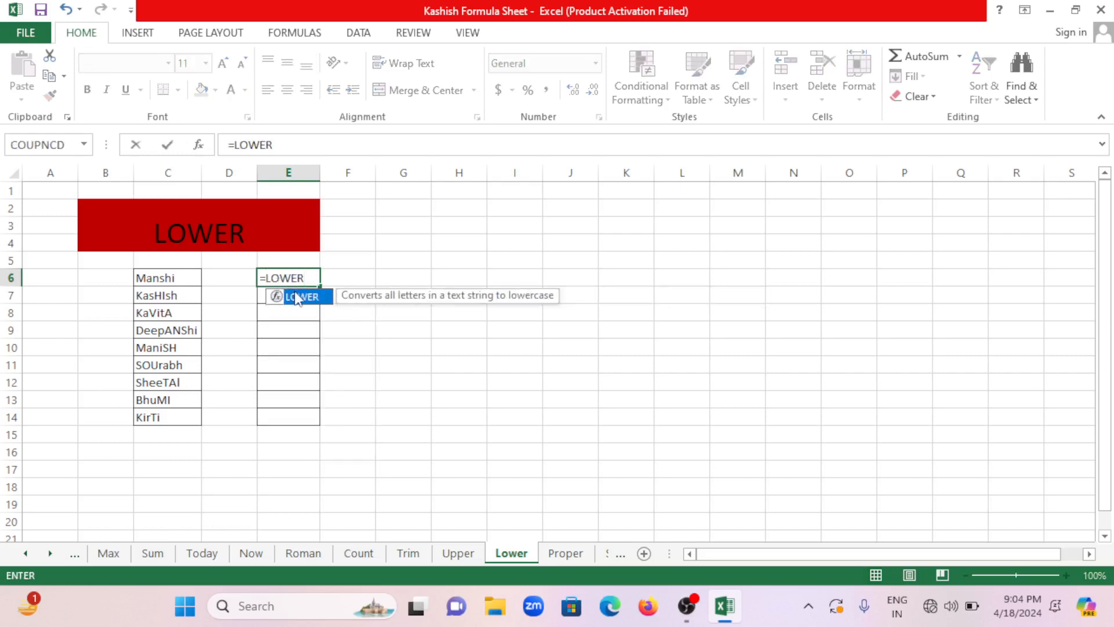
{"action": "double_click", "coordinate": [300, 297]}
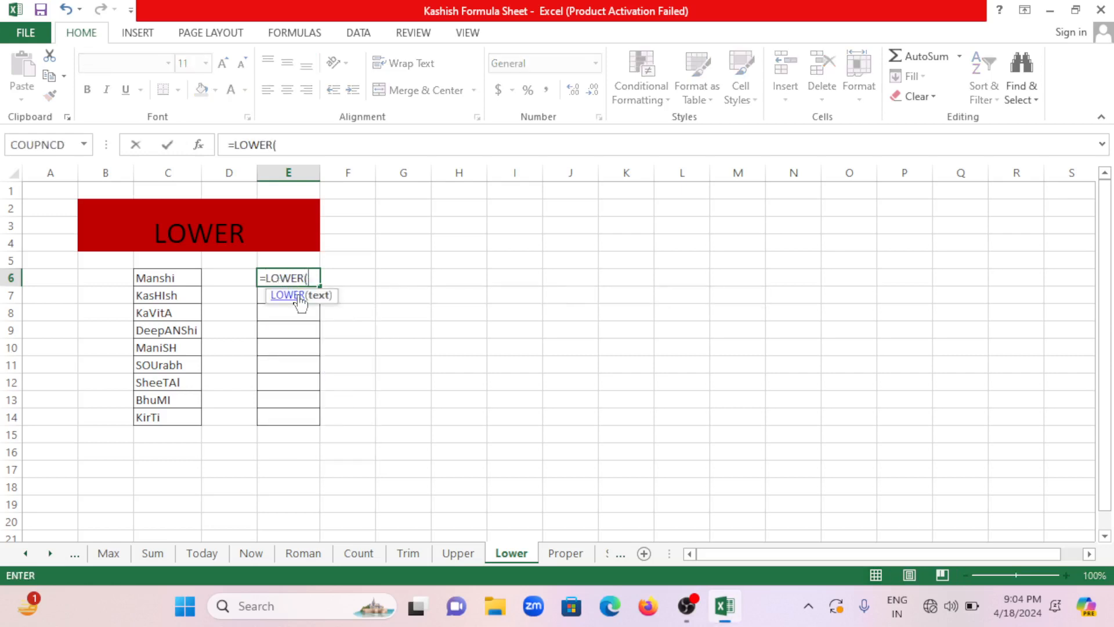
{"action": "left_click", "coordinate": [173, 276]}
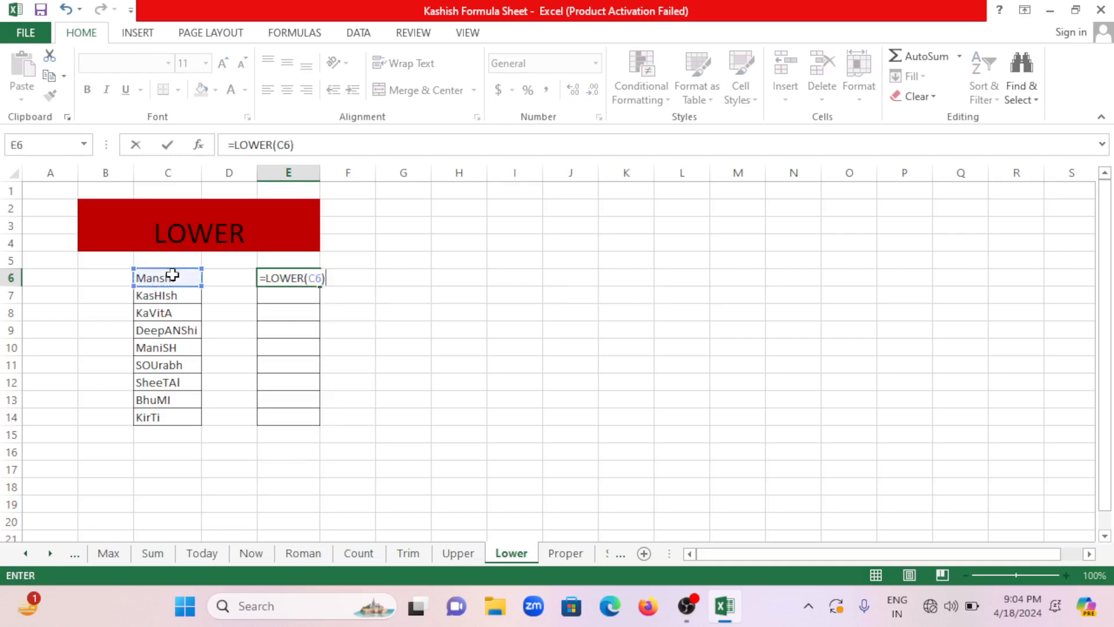
{"action": "key", "text": "Return"}
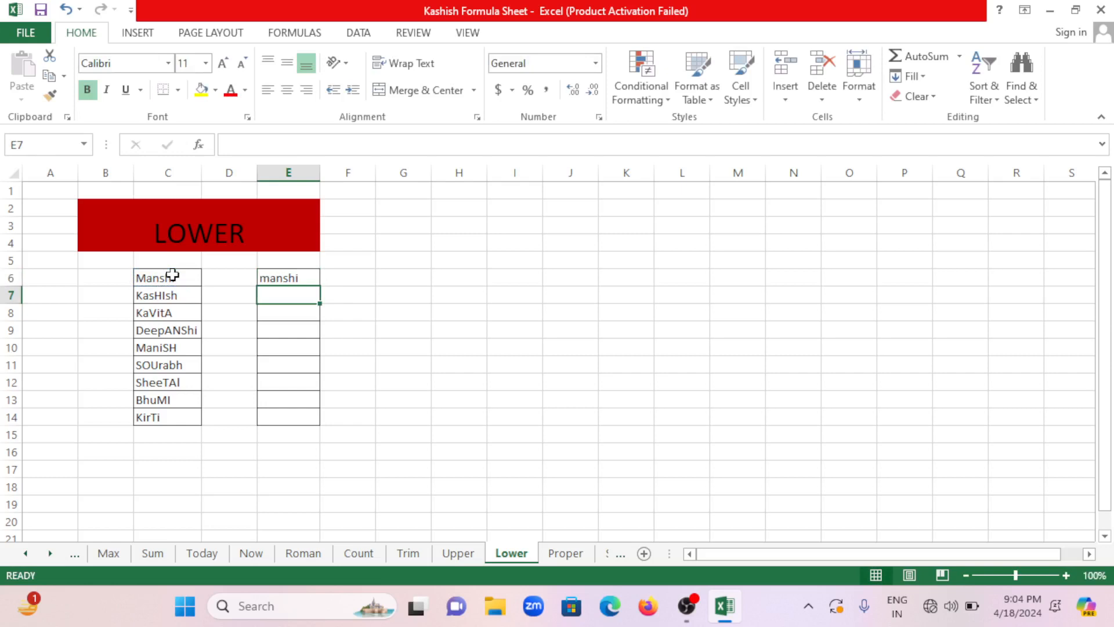
Fill the LOWER formula from E6 down to E14 to convert the remaining names
{"action": "left_click", "coordinate": [296, 274]}
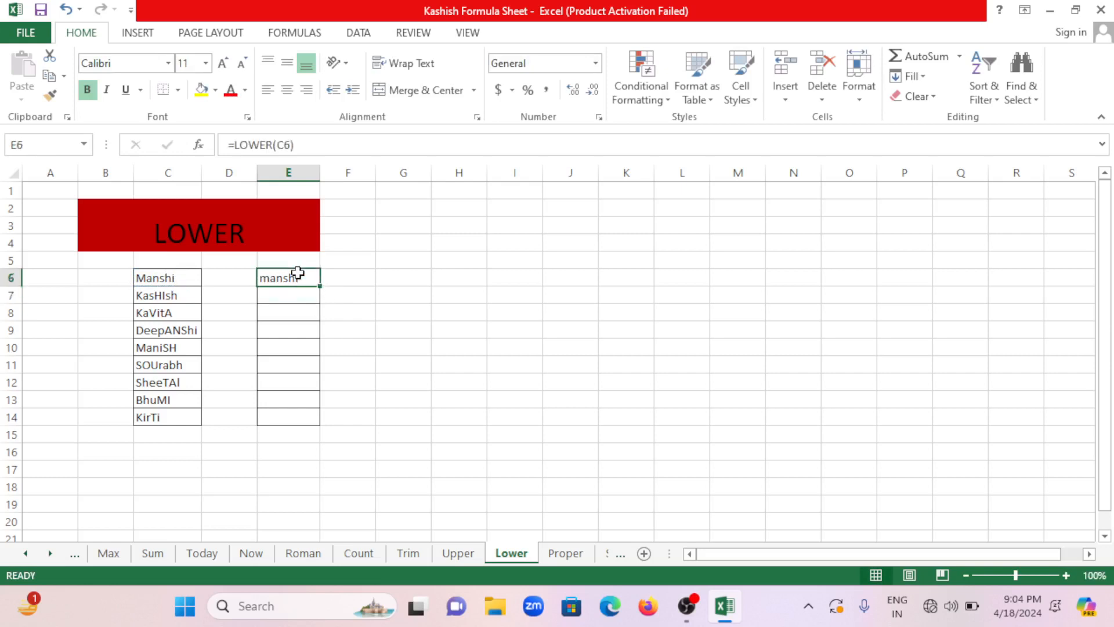
{"action": "left_click_drag", "start_coordinate": [319, 283], "coordinate": [320, 293]}
{"action": "left_click", "coordinate": [314, 282]}
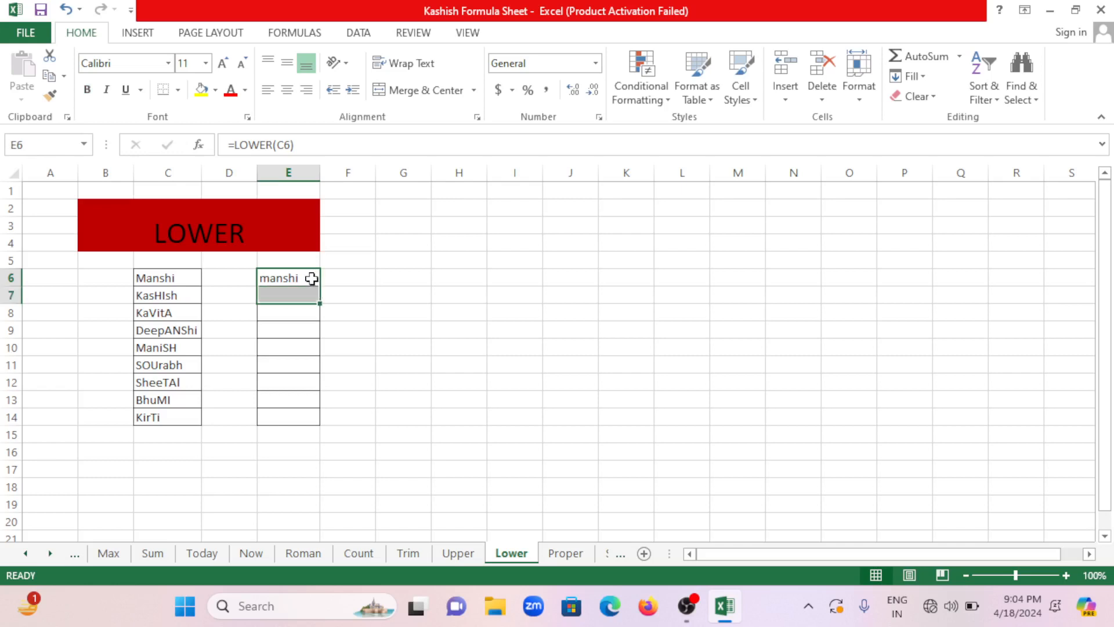
{"action": "left_click", "coordinate": [309, 278]}
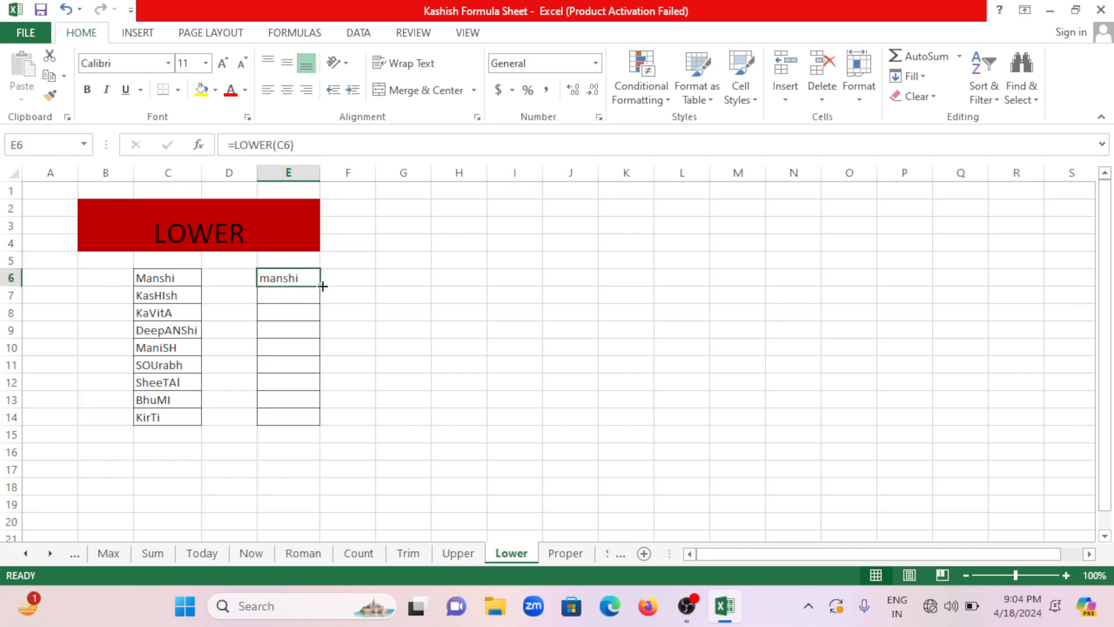
{"action": "left_click_drag", "start_coordinate": [320, 286], "coordinate": [319, 427]}
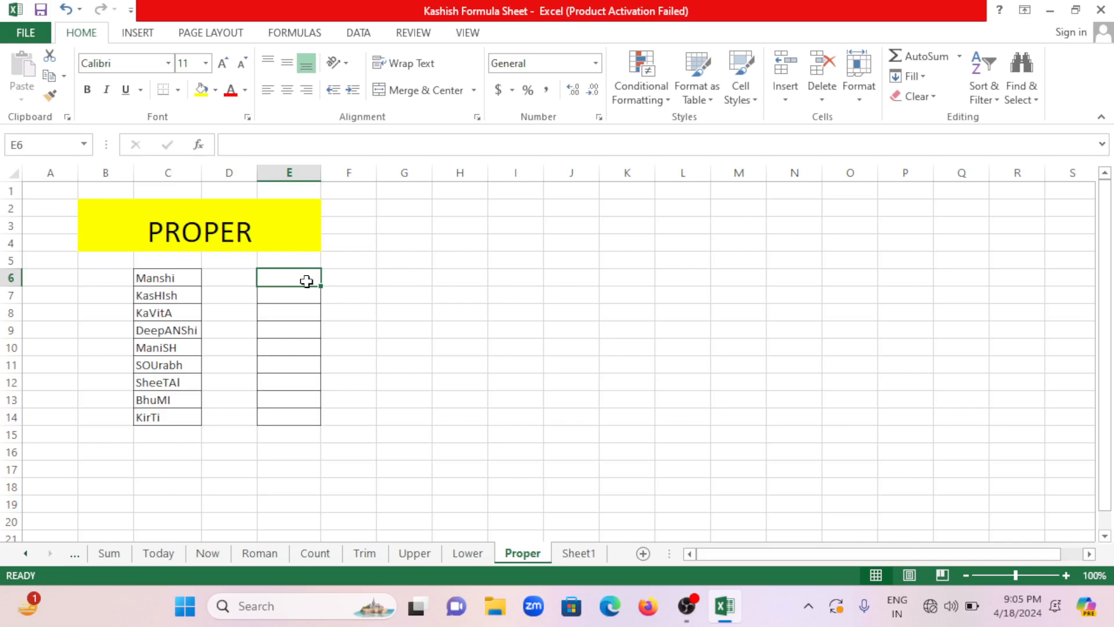
On the Proper sheet, enter a PROPER formula in E6 that converts the name in C6, and fill it down to E14
{"action": "type", "text": "=P"}
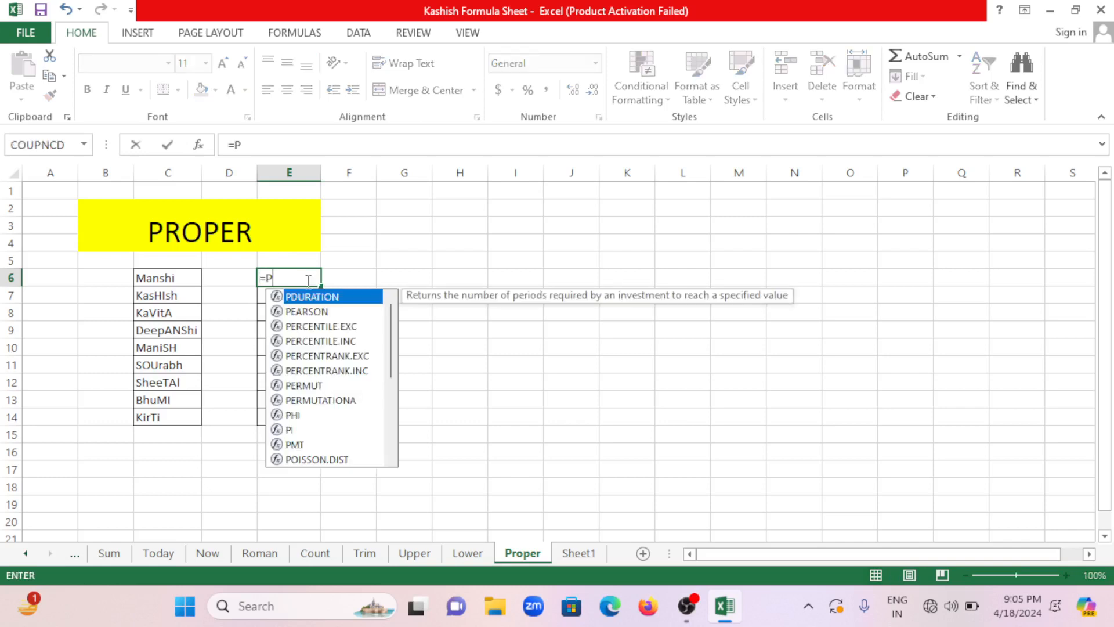
{"action": "type", "text": "ROPER"}
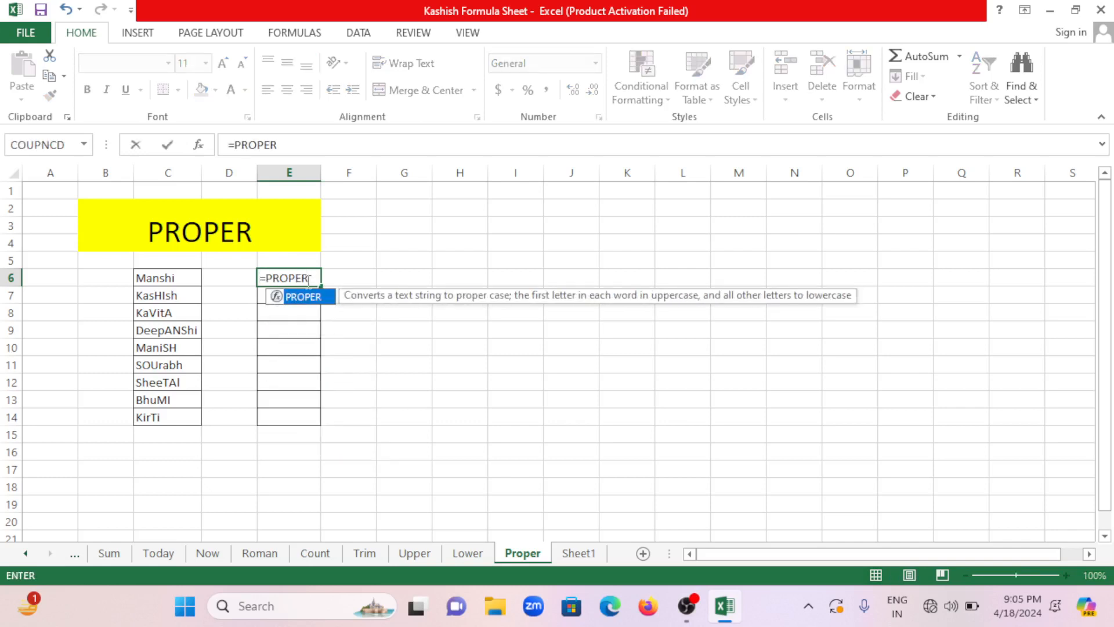
{"action": "double_click", "coordinate": [309, 299]}
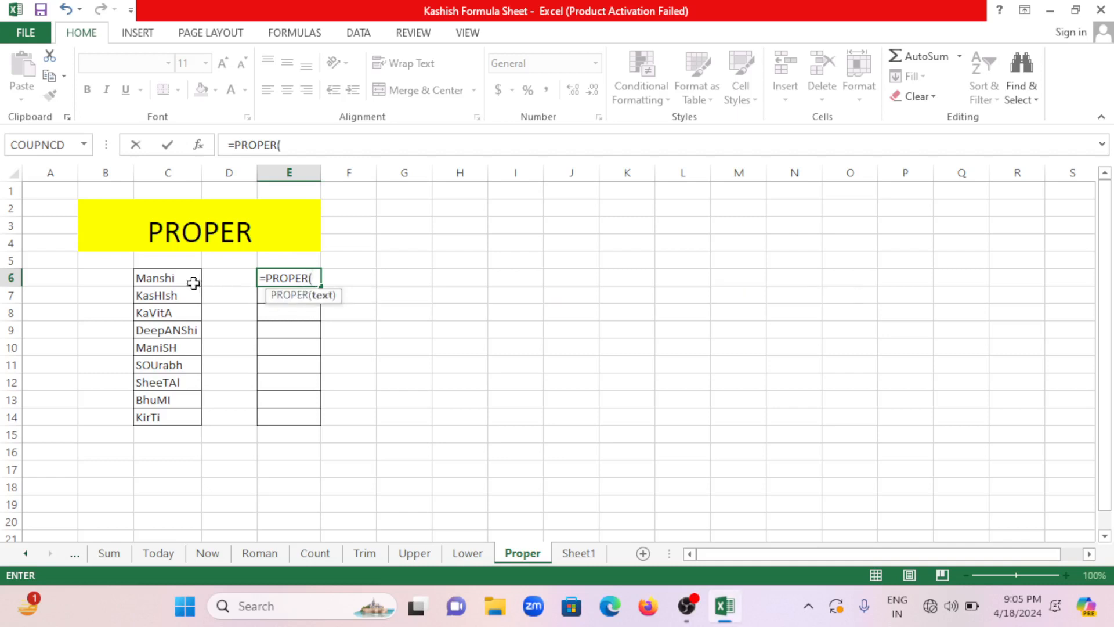
{"action": "left_click", "coordinate": [176, 277]}
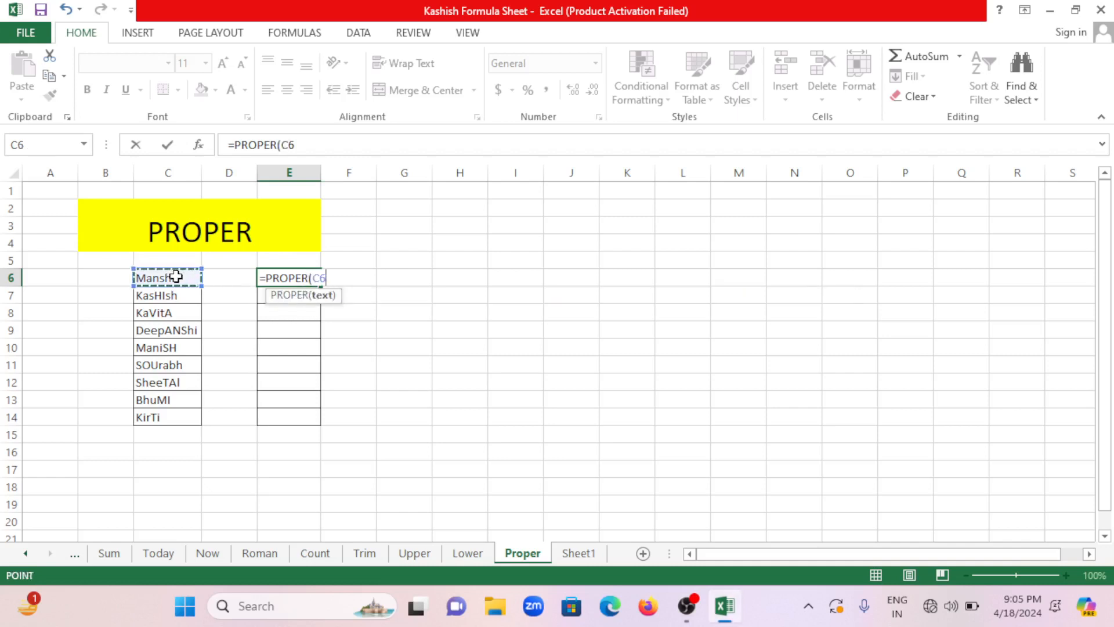
{"action": "type", "text": ")"}
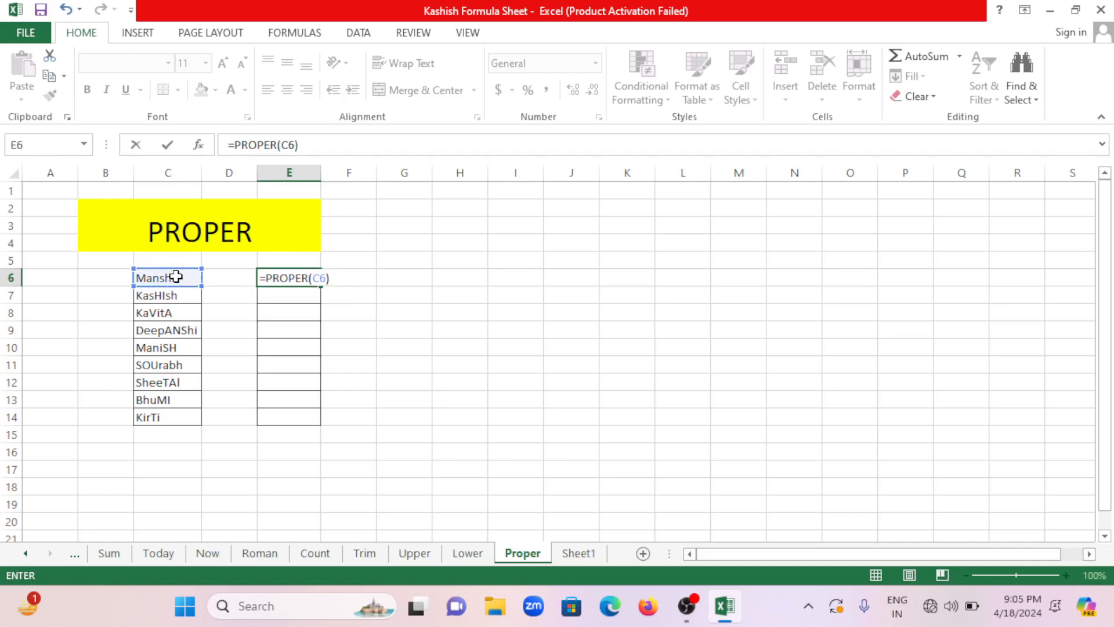
{"action": "key", "text": "Return"}
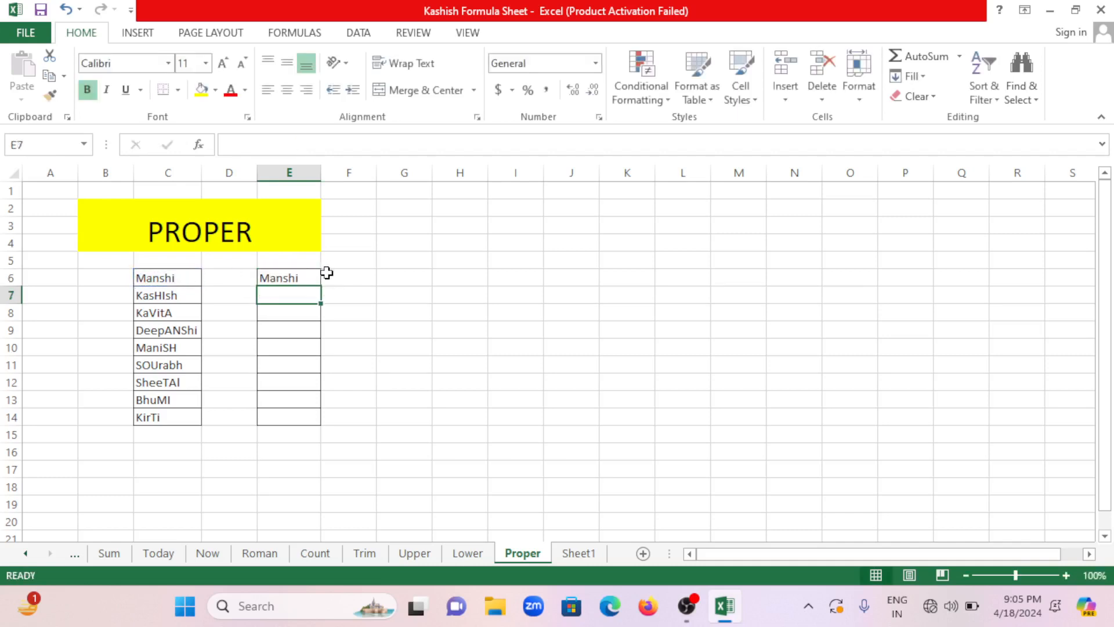
{"action": "left_click", "coordinate": [288, 274]}
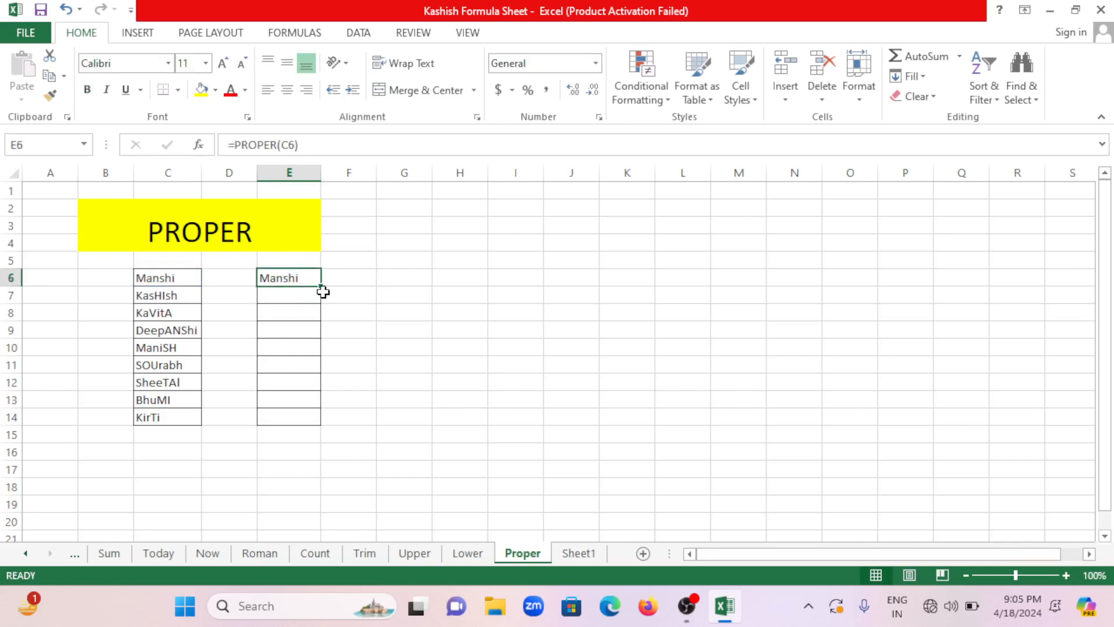
{"action": "left_click_drag", "start_coordinate": [324, 289], "coordinate": [325, 421]}
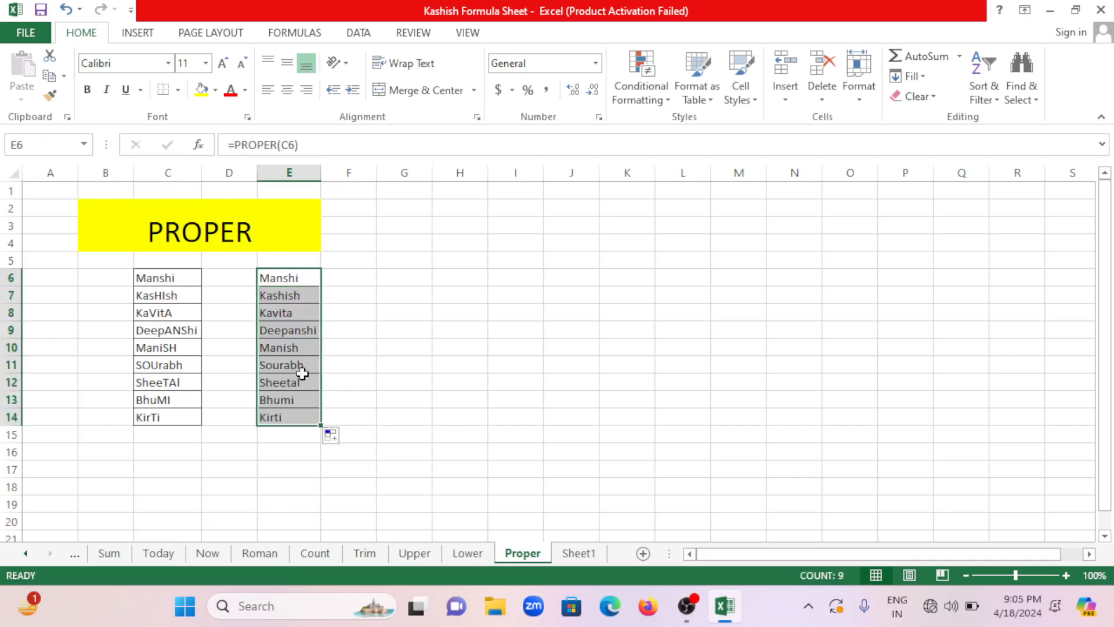